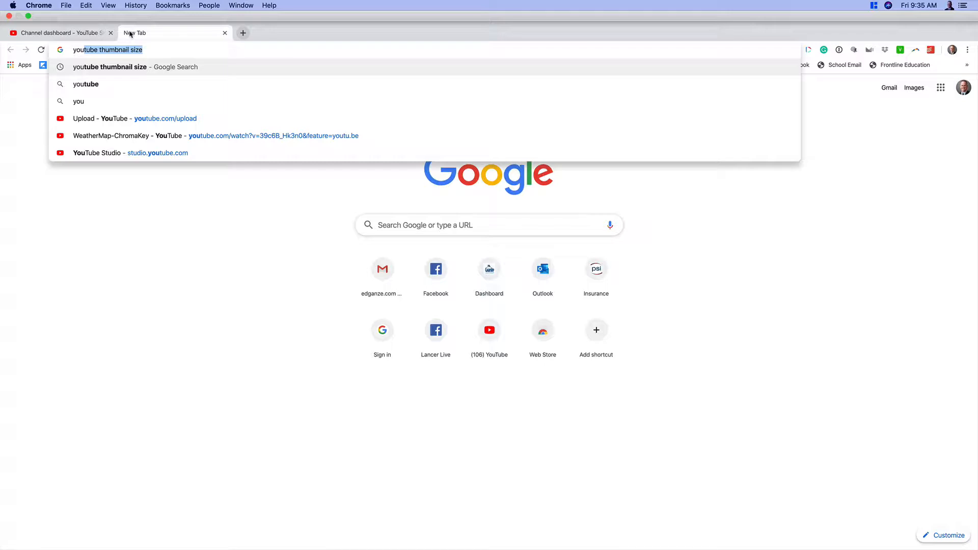
- Search Google for "youtube thumbnail size"
{"action": "key", "text": "Down"}
{"action": "key", "text": "Return"}
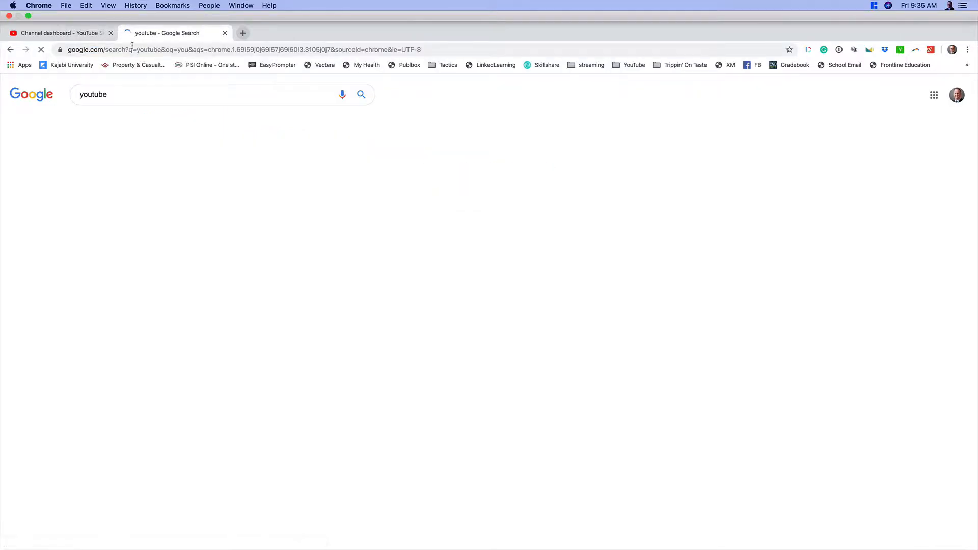
{"action": "left_click", "coordinate": [137, 100]}
{"action": "left_click", "coordinate": [133, 73]}
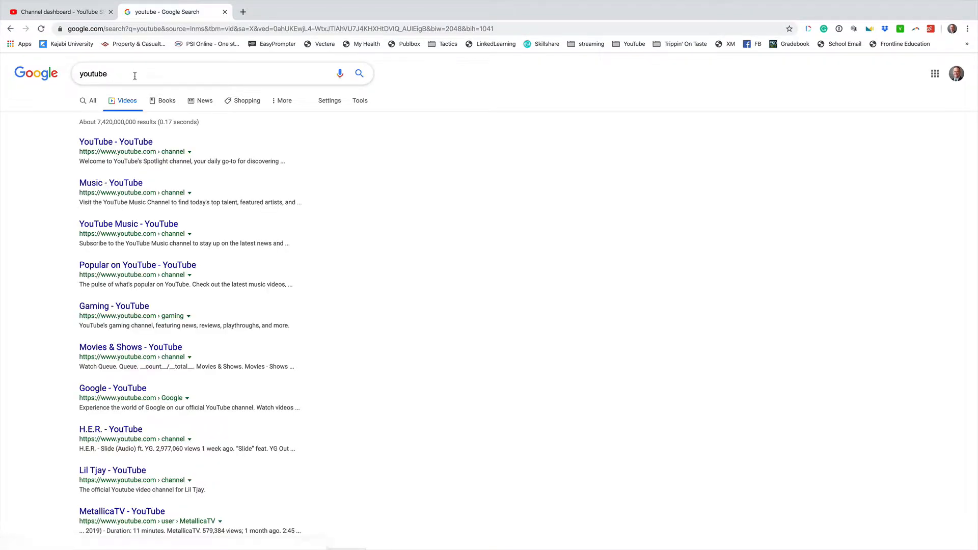
{"action": "type", "text": "thin"}
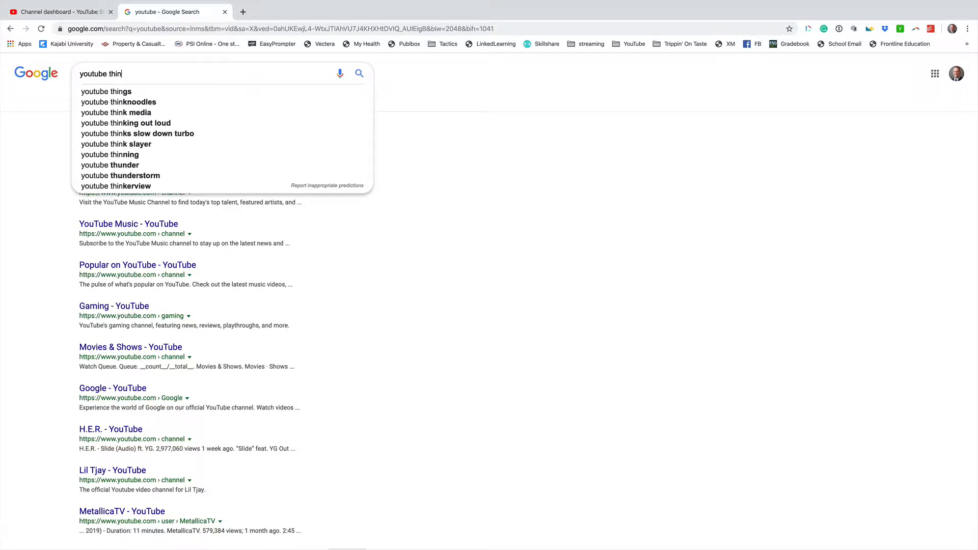
{"action": "key", "text": "BackSpace"}
{"action": "key", "text": "BackSpace"}
{"action": "type", "text": "u"}
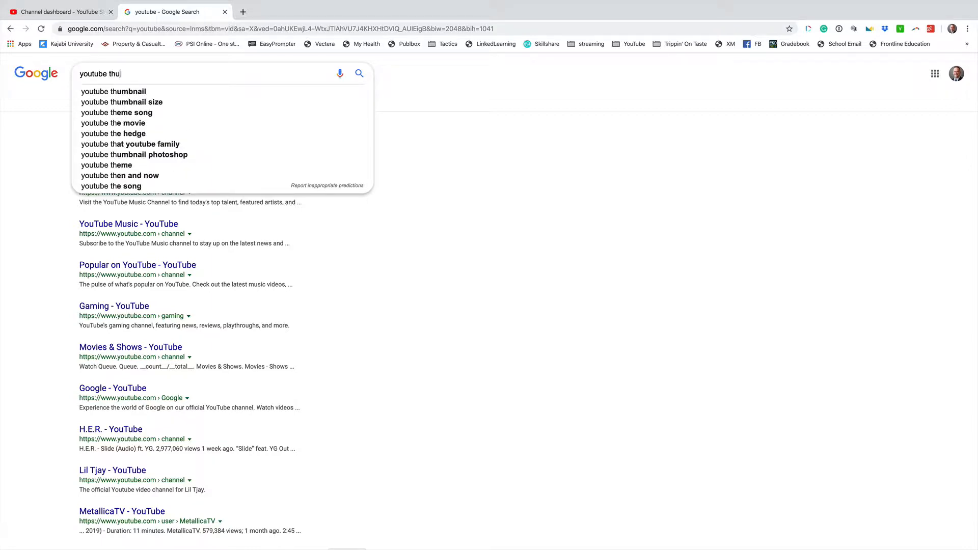
{"action": "type", "text": "mbnail"}
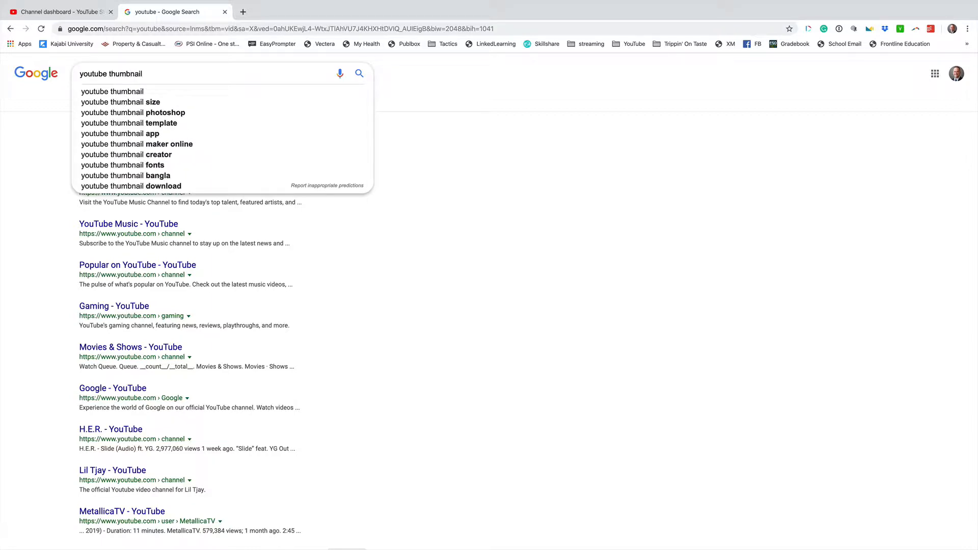
{"action": "type", "text": " size\\"}
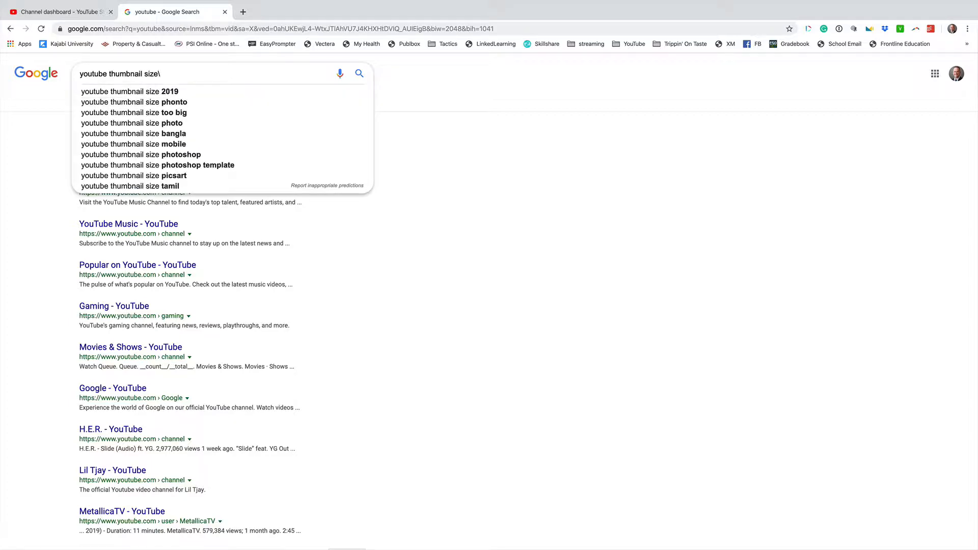
{"action": "key", "text": "Return"}
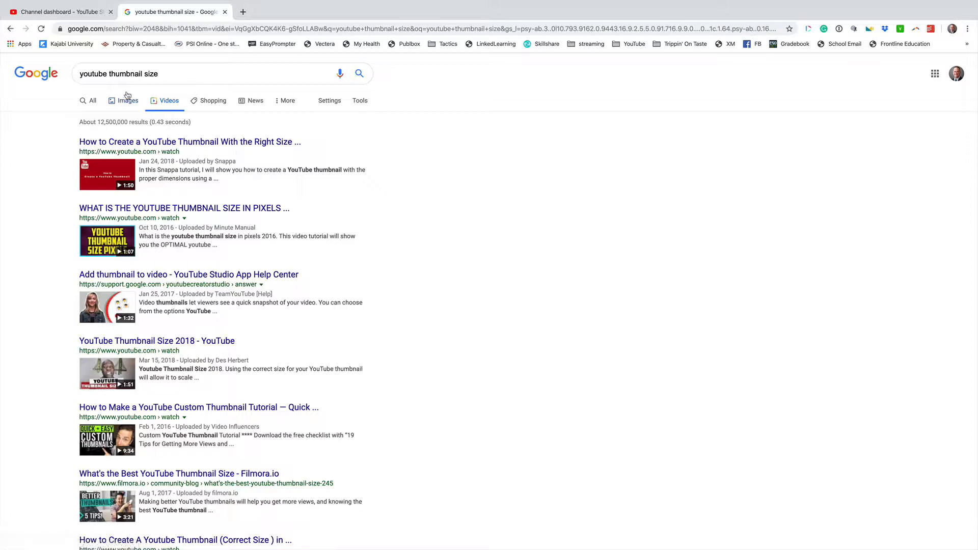
- Show all result types for the thumbnail size search and highlight the recommended pixel dimensions in the featured snippet
{"action": "scroll", "coordinate": [177, 142], "scroll_direction": "down", "scroll_amount": 1}
{"action": "scroll", "coordinate": [177, 143], "scroll_direction": "down", "scroll_amount": 7}
{"action": "scroll", "coordinate": [100, 116], "scroll_direction": "up", "scroll_amount": 7}
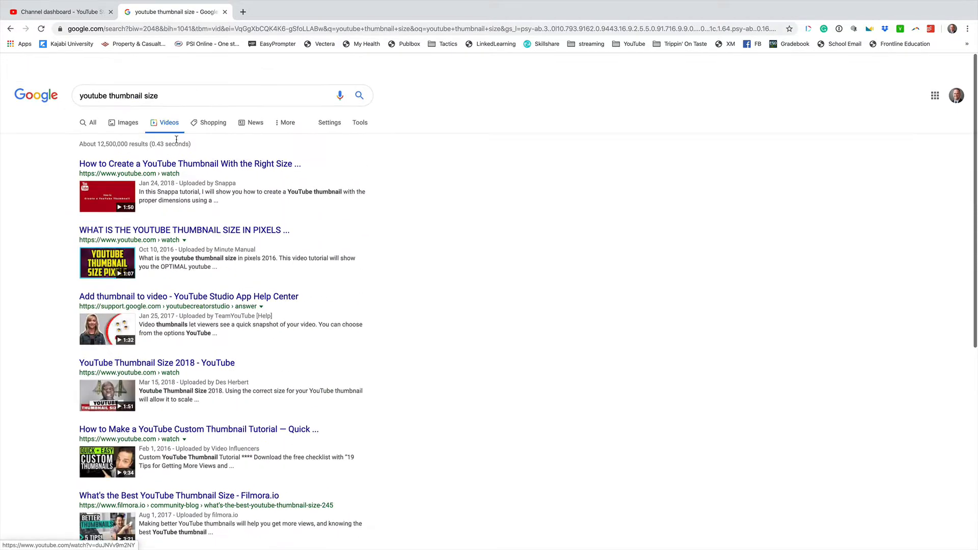
{"action": "left_click", "coordinate": [90, 101]}
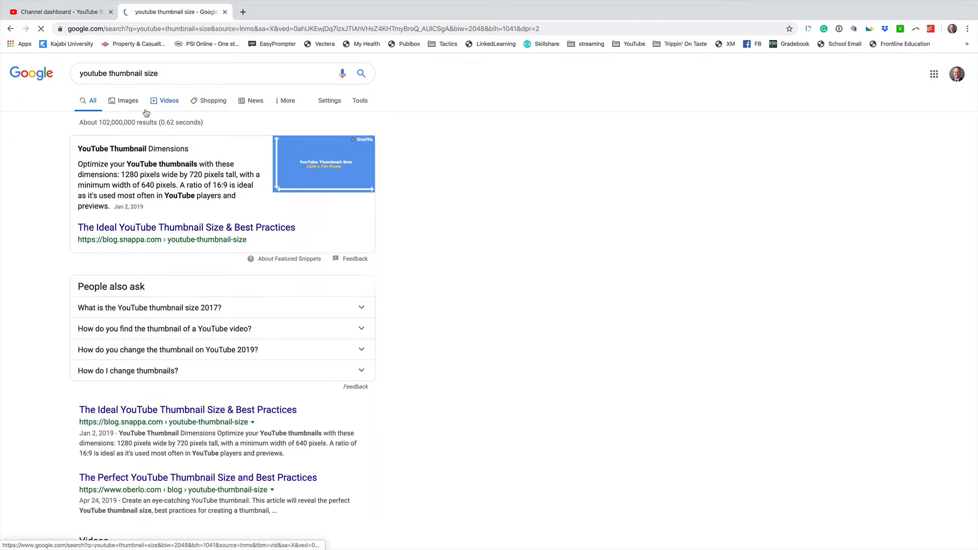
{"action": "left_click_drag", "start_coordinate": [121, 175], "coordinate": [200, 175]}
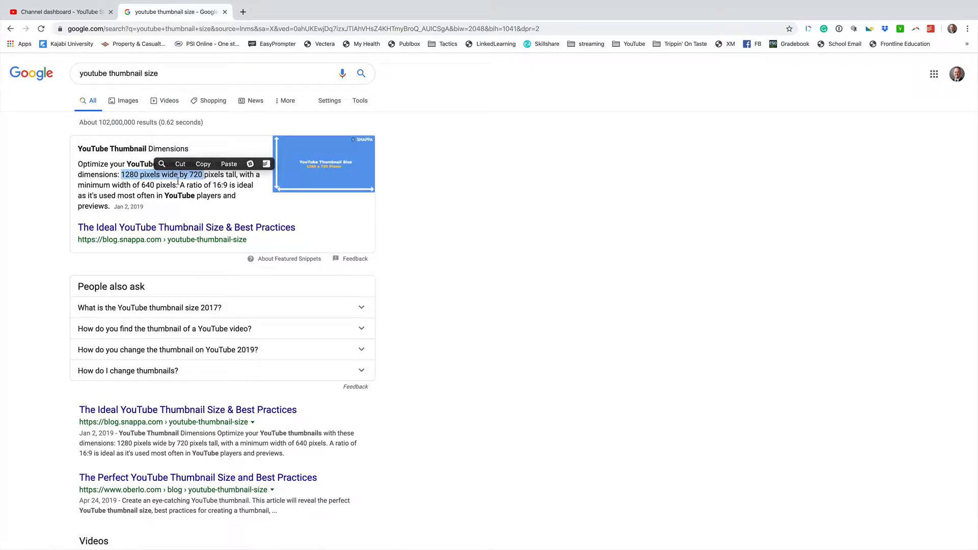
- Open canva.com in a new browser tab
{"action": "left_click", "coordinate": [243, 12]}
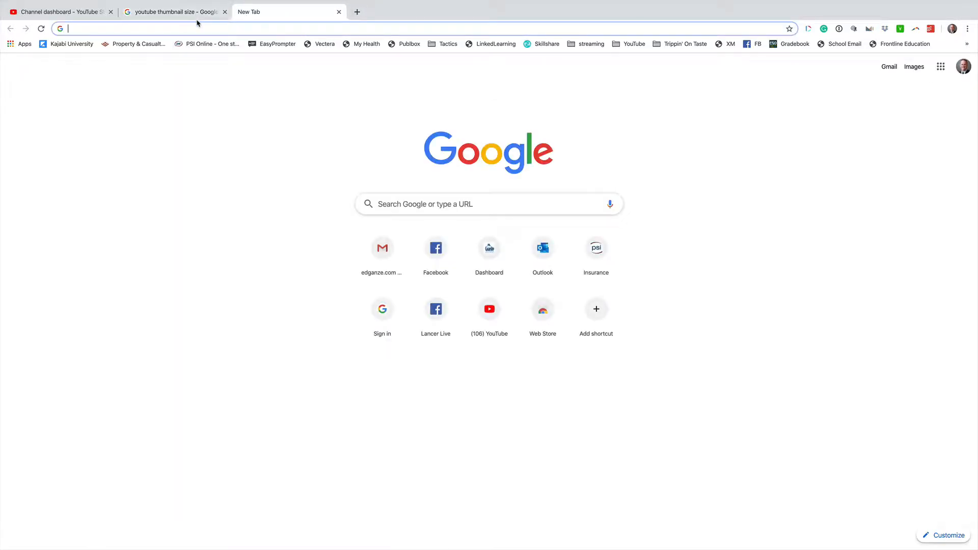
{"action": "type", "text": "canva"}
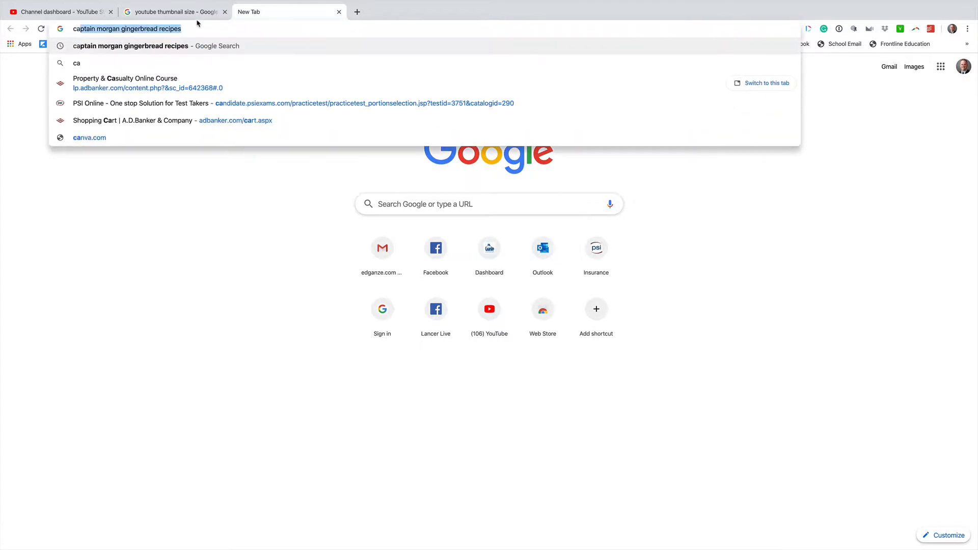
{"action": "key", "text": "BackSpace"}
{"action": "key", "text": "BackSpace"}
{"action": "key", "text": "BackSpace"}
{"action": "key", "text": "BackSpace"}
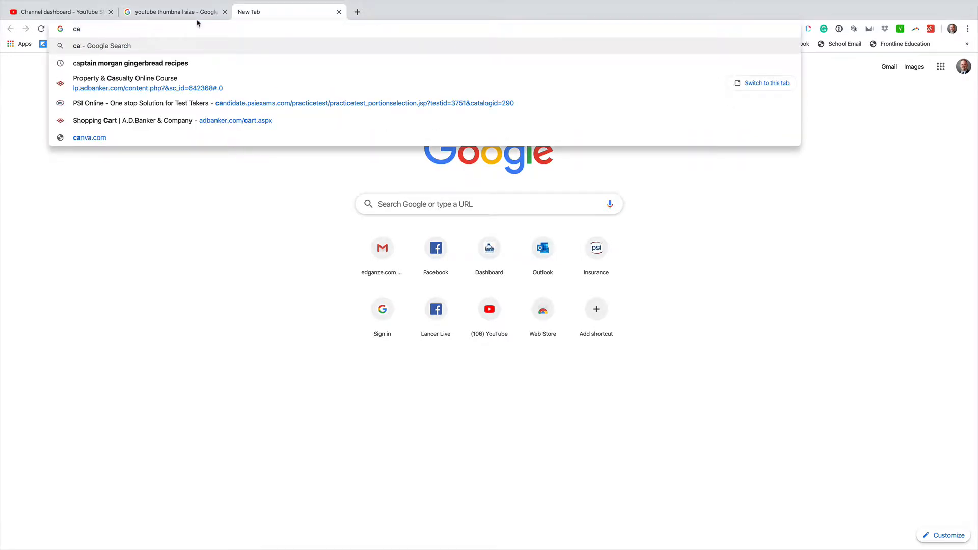
{"action": "type", "text": "nv"}
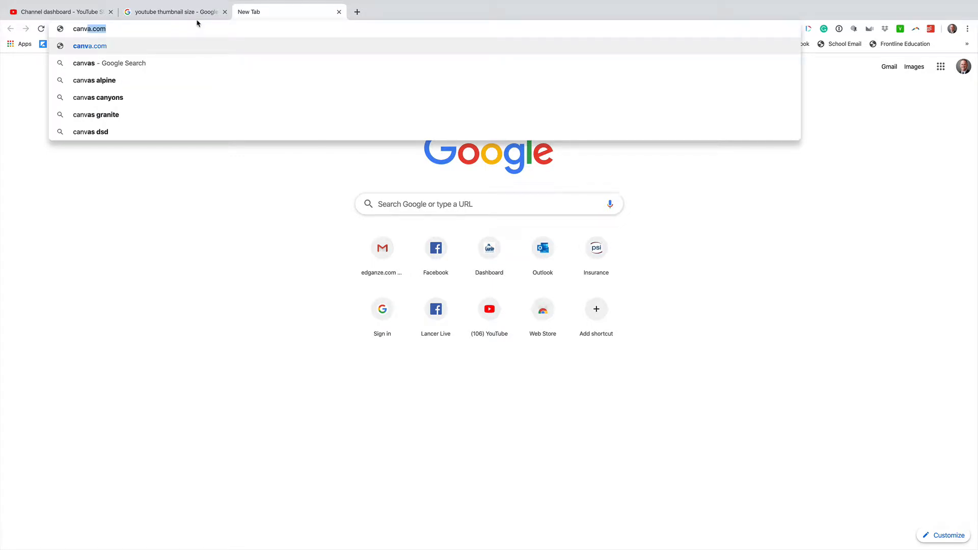
{"action": "key", "text": "Return"}
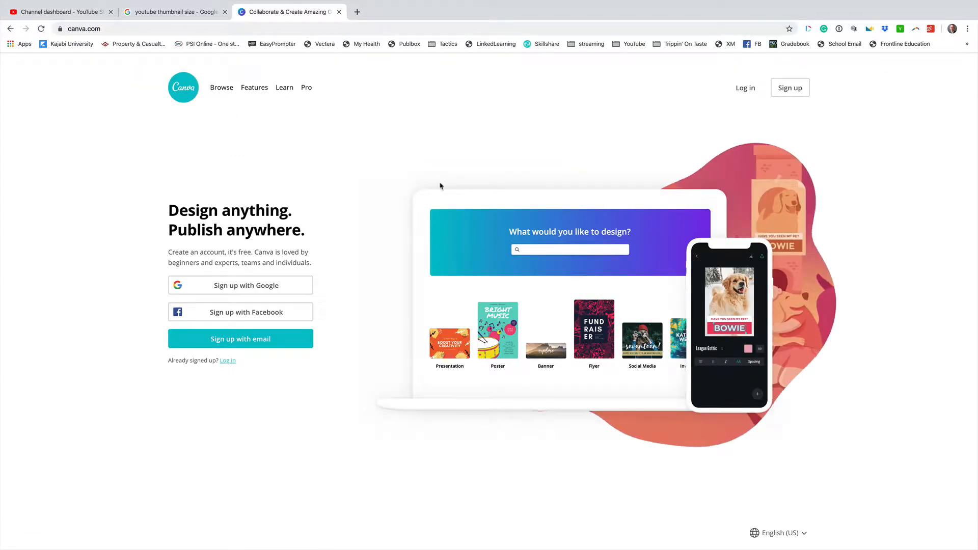
- Open the full list of Canva design types and look through the available categories
{"action": "mouse_move", "coordinate": [221, 94]}
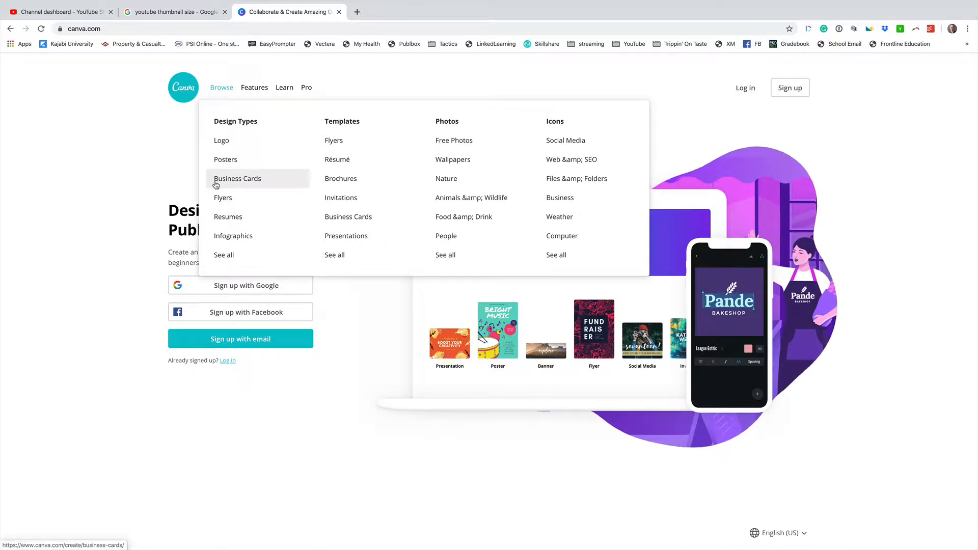
{"action": "left_click", "coordinate": [225, 254]}
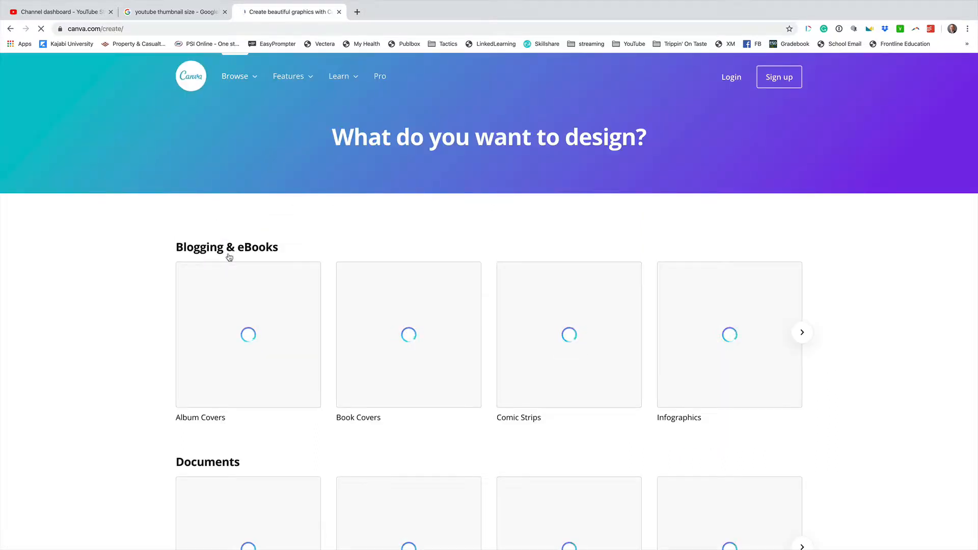
{"action": "scroll", "coordinate": [99, 295], "scroll_direction": "down", "scroll_amount": 15}
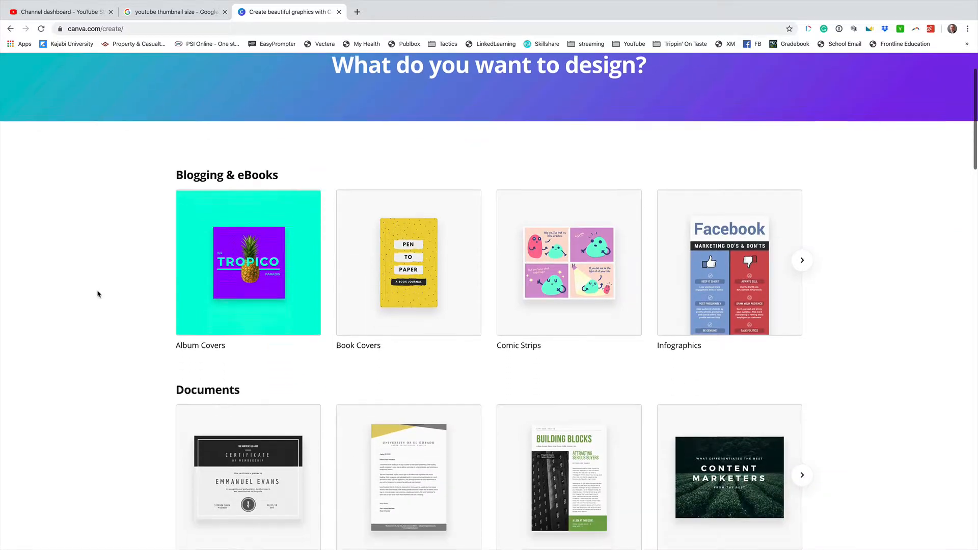
{"action": "scroll", "coordinate": [98, 294], "scroll_direction": "down", "scroll_amount": 15}
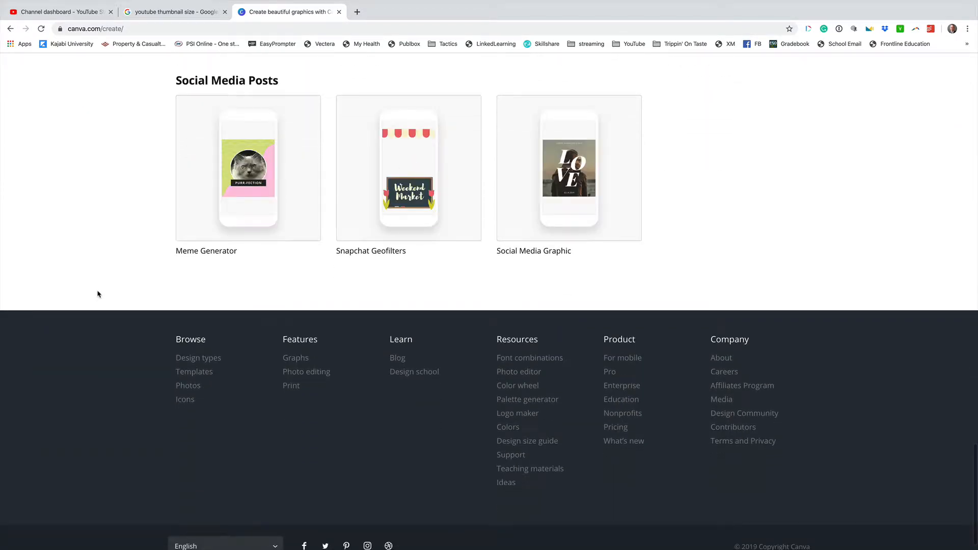
{"action": "scroll", "coordinate": [98, 295], "scroll_direction": "up", "scroll_amount": 20}
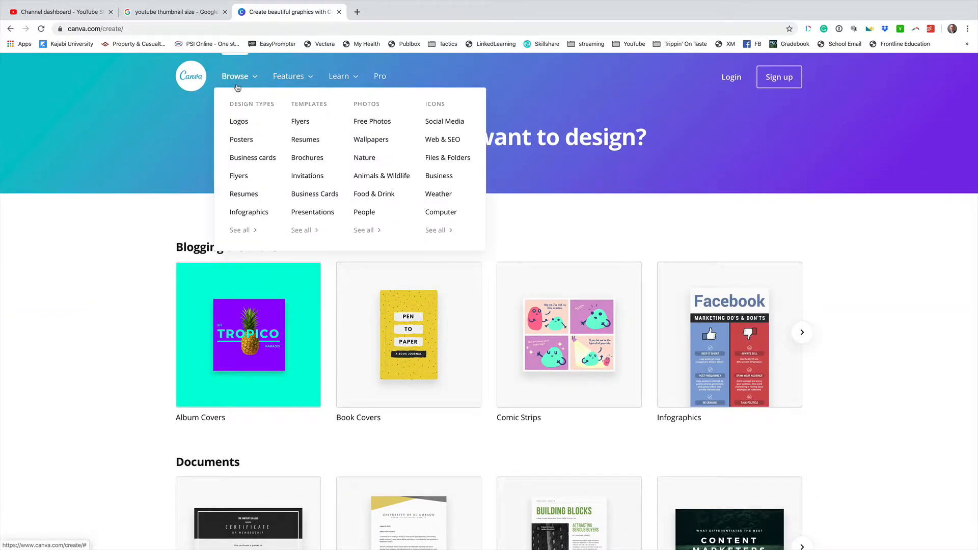
- Return to the thumbnail size results, switch to Adobe Photoshop and close the open blank document
{"action": "left_click", "coordinate": [190, 13]}
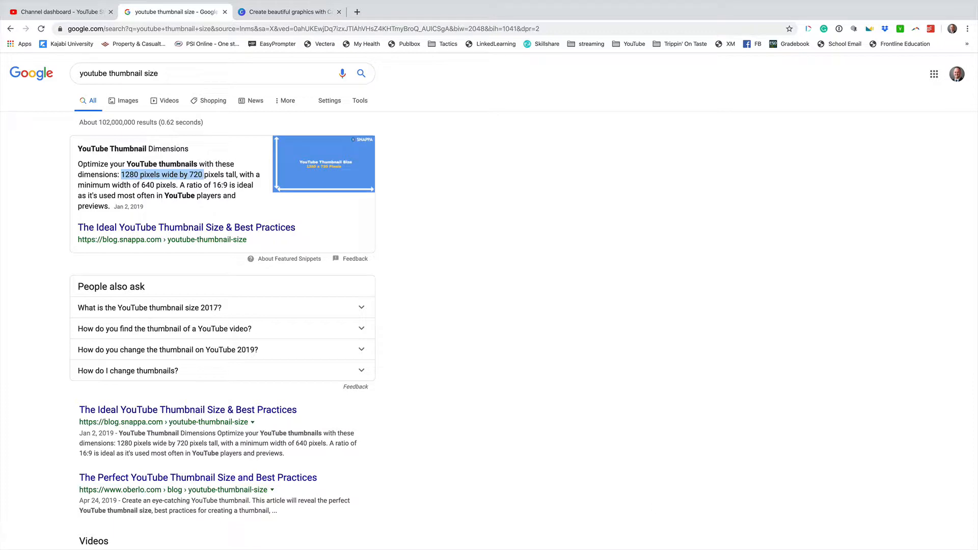
{"action": "mouse_move", "coordinate": [637, 532]}
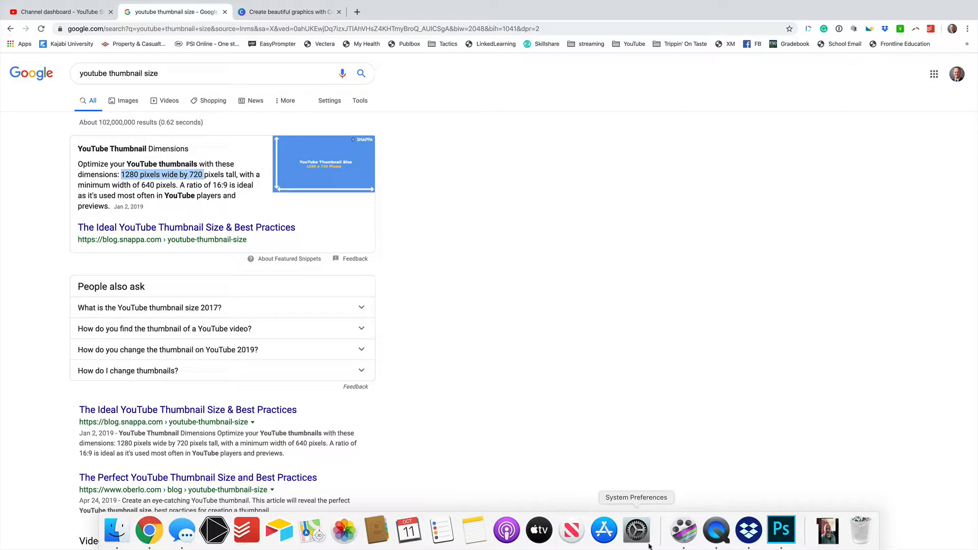
{"action": "left_click", "coordinate": [780, 538]}
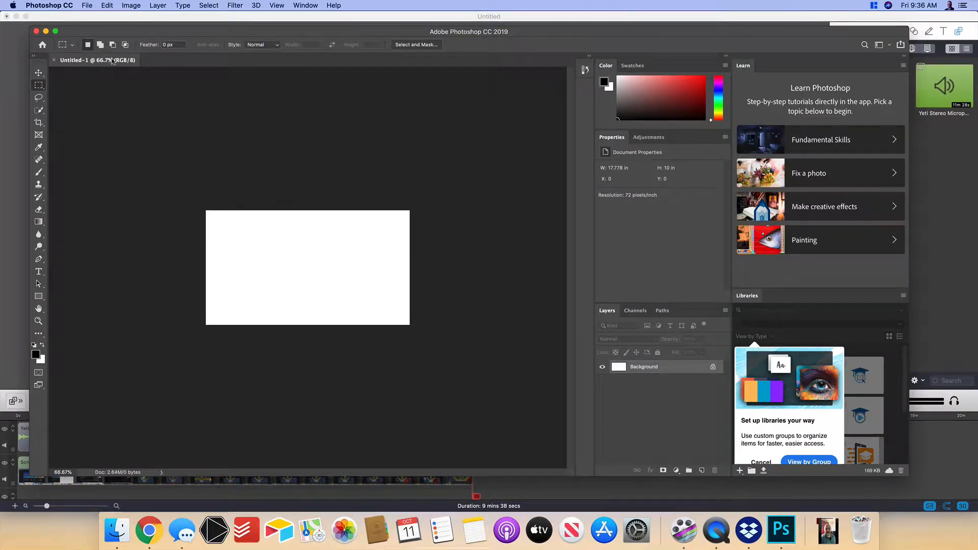
{"action": "left_click", "coordinate": [85, 6]}
{"action": "left_click", "coordinate": [97, 71]}
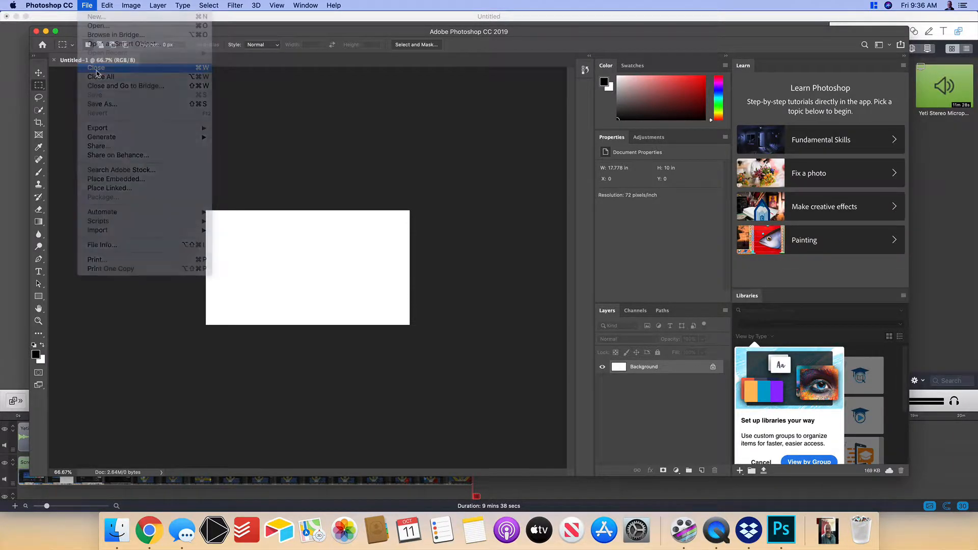
- Start a new document and check its preset width, height, units and resolution
{"action": "left_click", "coordinate": [66, 157]}
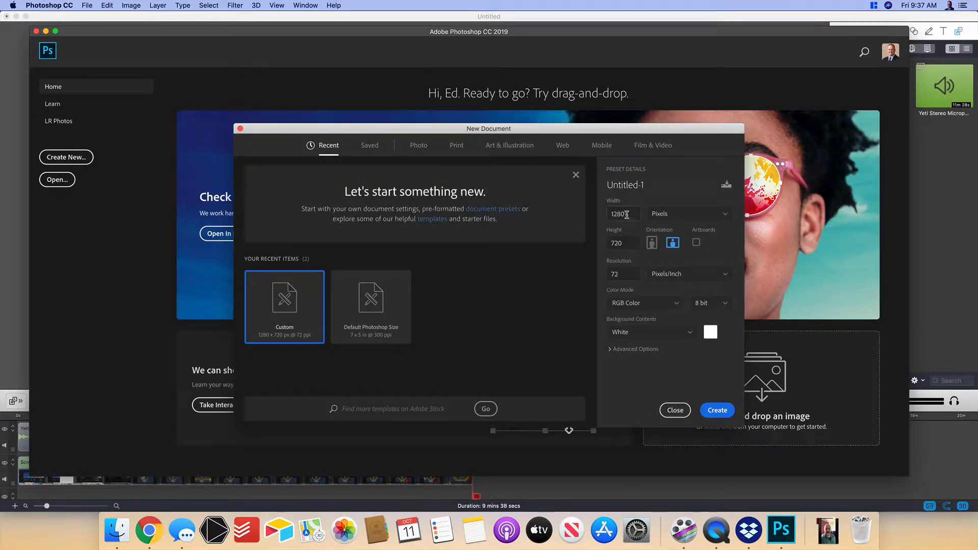
{"action": "left_click_drag", "start_coordinate": [626, 215], "coordinate": [607, 214]}
{"action": "left_click", "coordinate": [674, 217]}
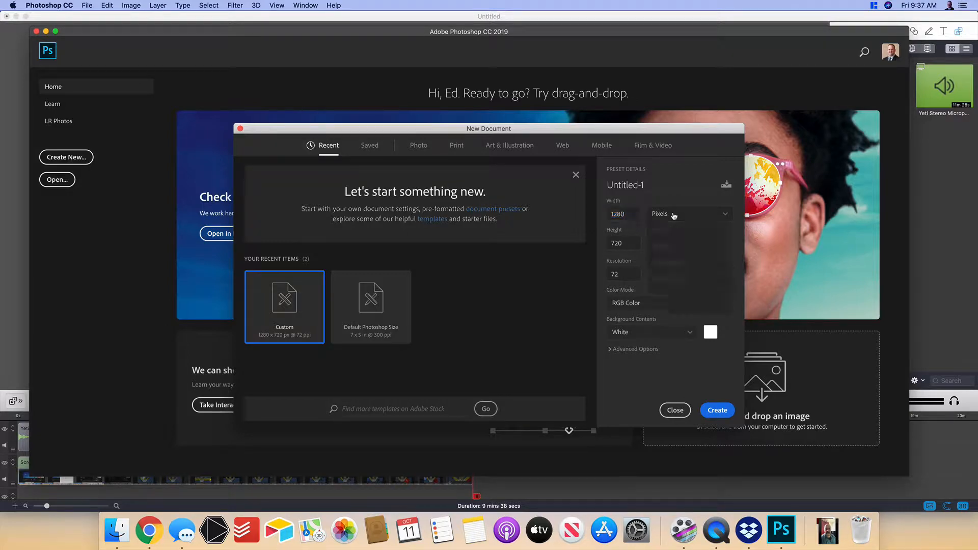
{"action": "left_click", "coordinate": [674, 216]}
{"action": "left_click", "coordinate": [638, 241]}
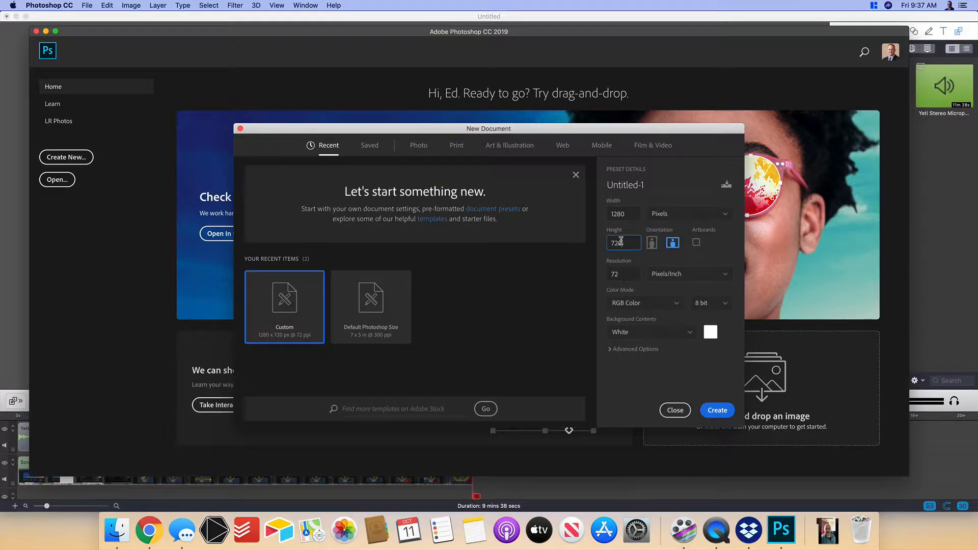
{"action": "left_click", "coordinate": [624, 274]}
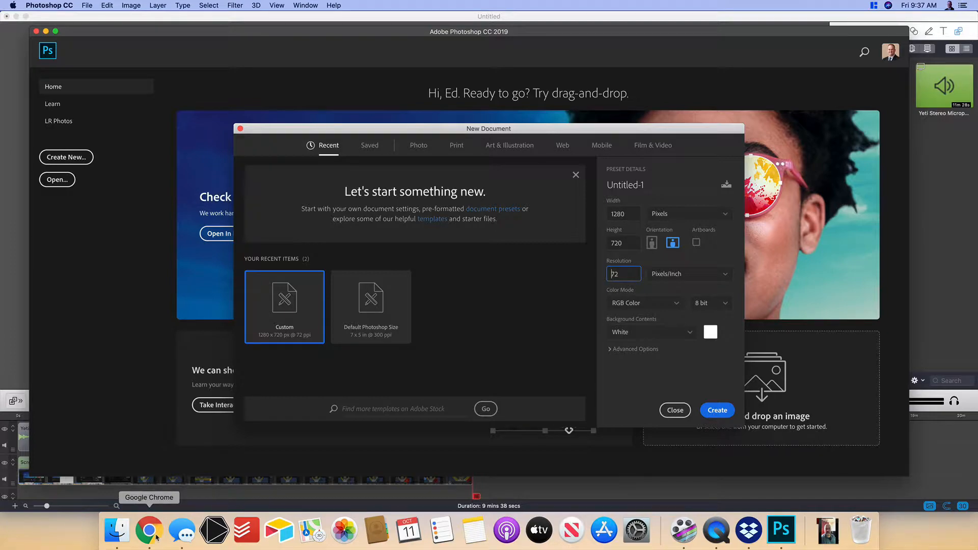
- Review the thumbnail size results in Chrome, and create the 1280 x 720 pixel, 72 pixels/inch document in Photoshop
{"action": "left_click", "coordinate": [149, 530]}
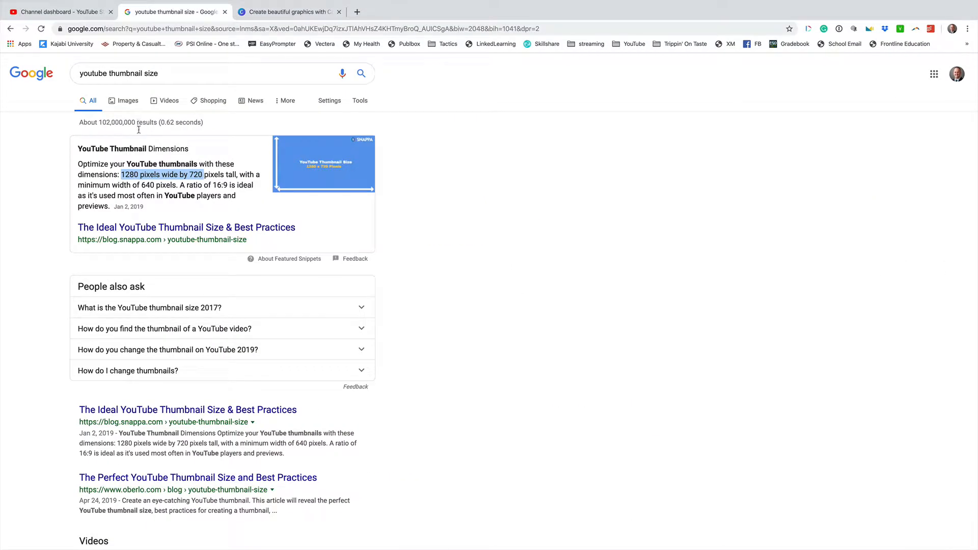
{"action": "scroll", "coordinate": [164, 469], "scroll_direction": "down", "scroll_amount": 3}
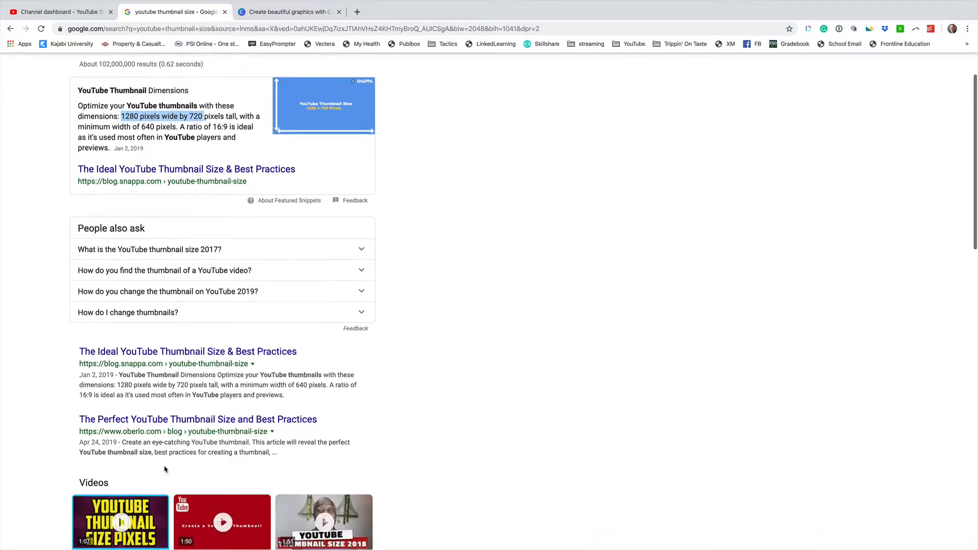
{"action": "mouse_move", "coordinate": [604, 530]}
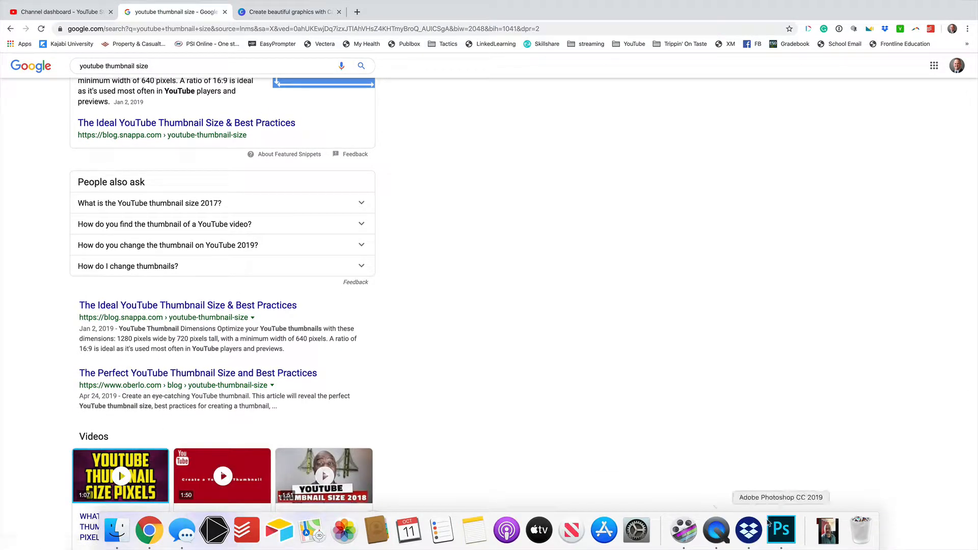
{"action": "left_click", "coordinate": [782, 530]}
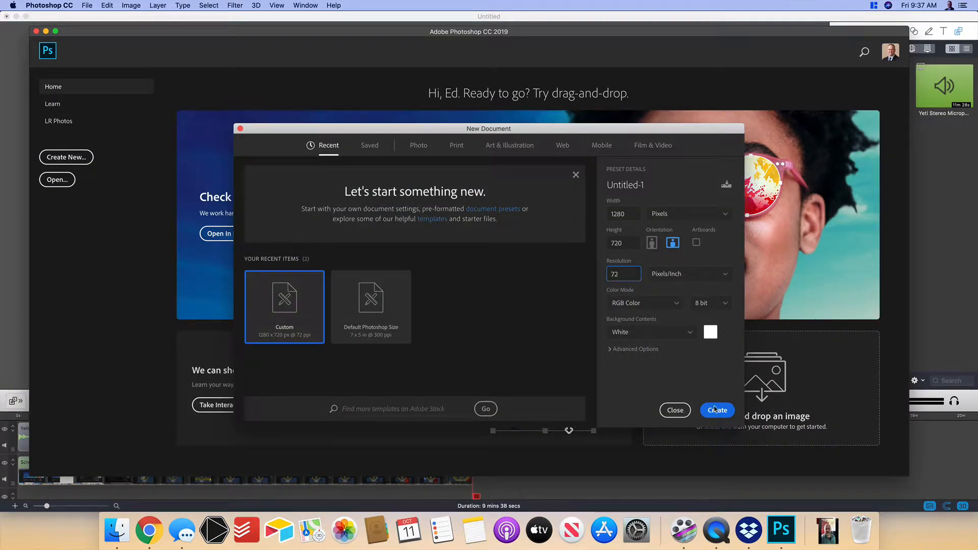
{"action": "left_click", "coordinate": [717, 410]}
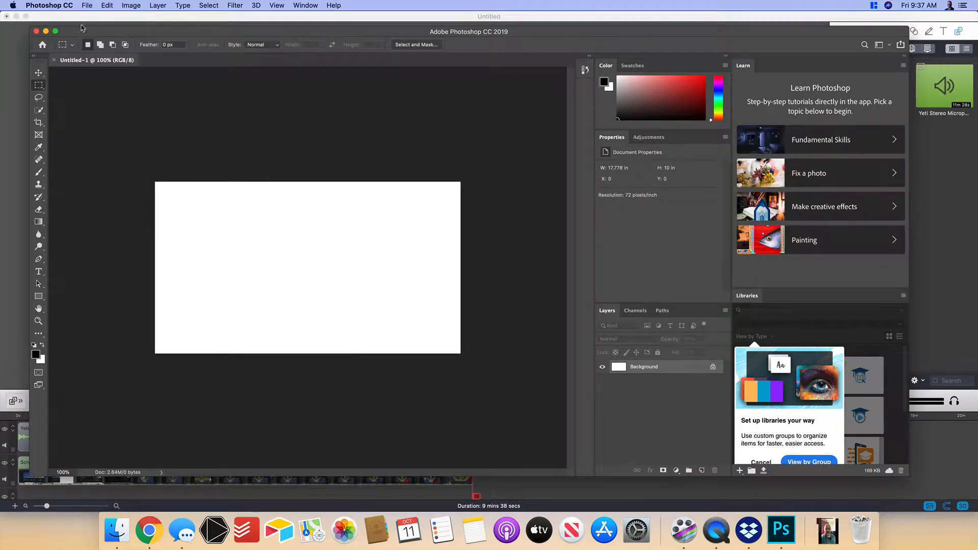
- Place HomerSimpson_shadow.jpg from the Desktop as an embedded image filling the canvas
{"action": "left_click", "coordinate": [88, 6]}
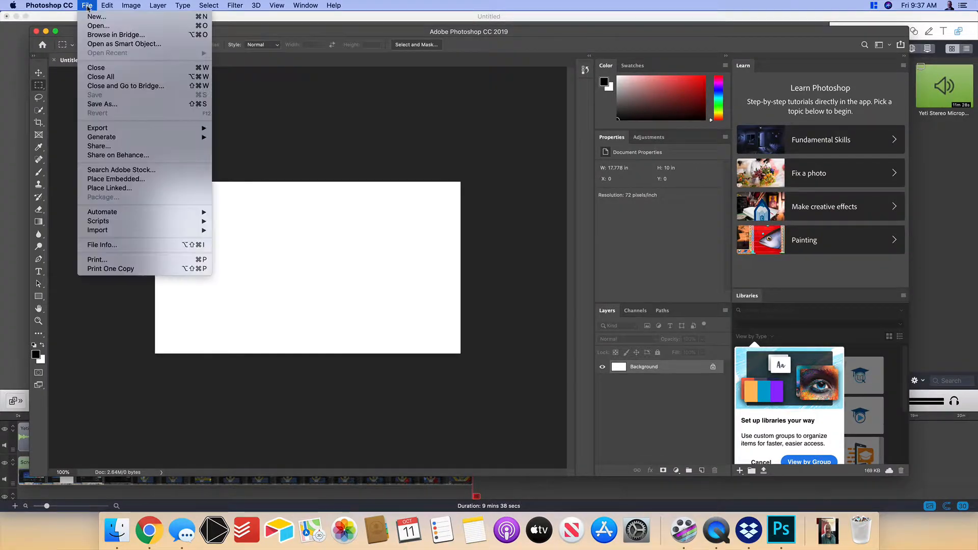
{"action": "left_click", "coordinate": [110, 182]}
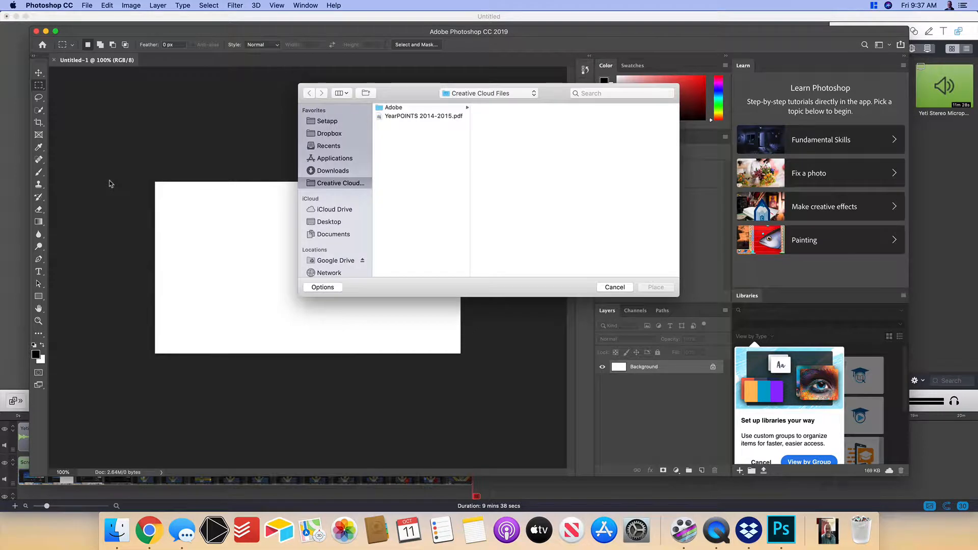
{"action": "left_click", "coordinate": [339, 225]}
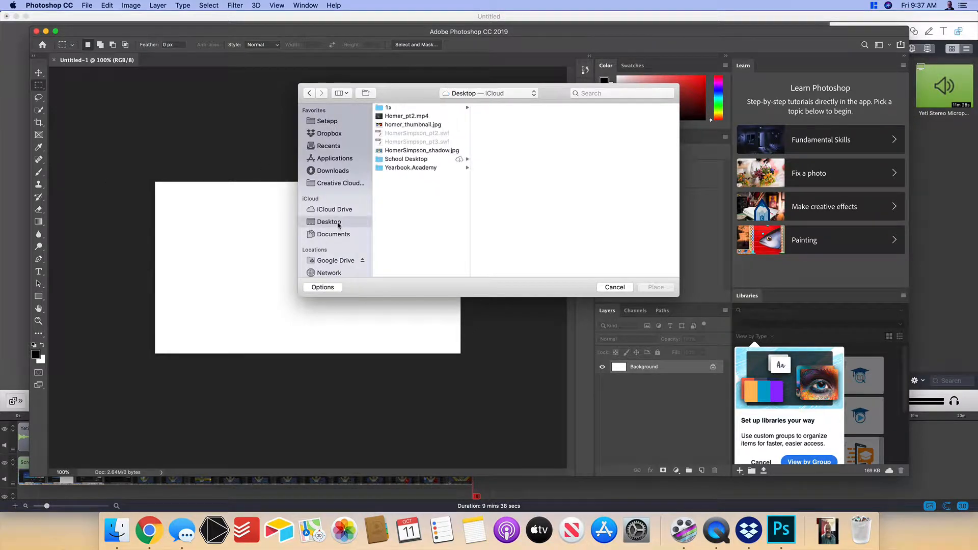
{"action": "left_click", "coordinate": [437, 151]}
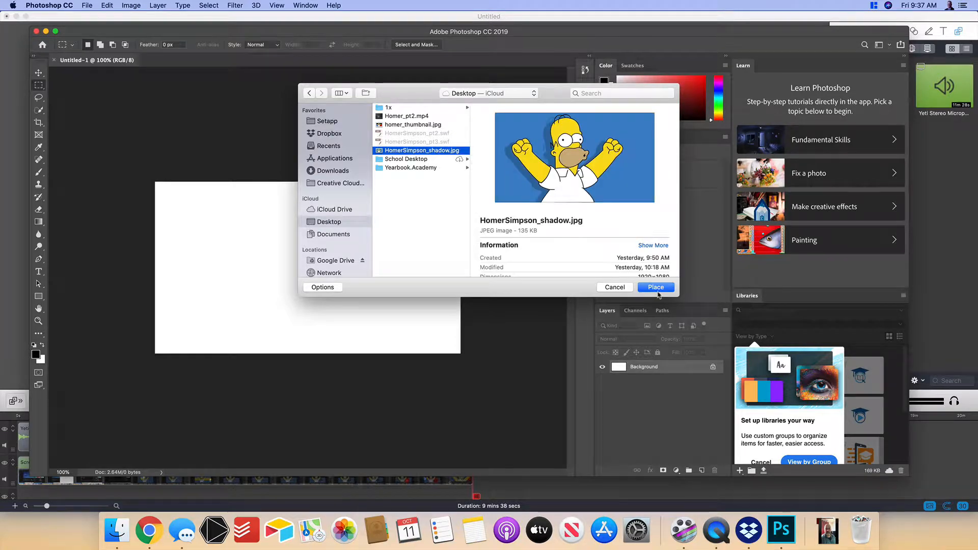
{"action": "left_click", "coordinate": [659, 290]}
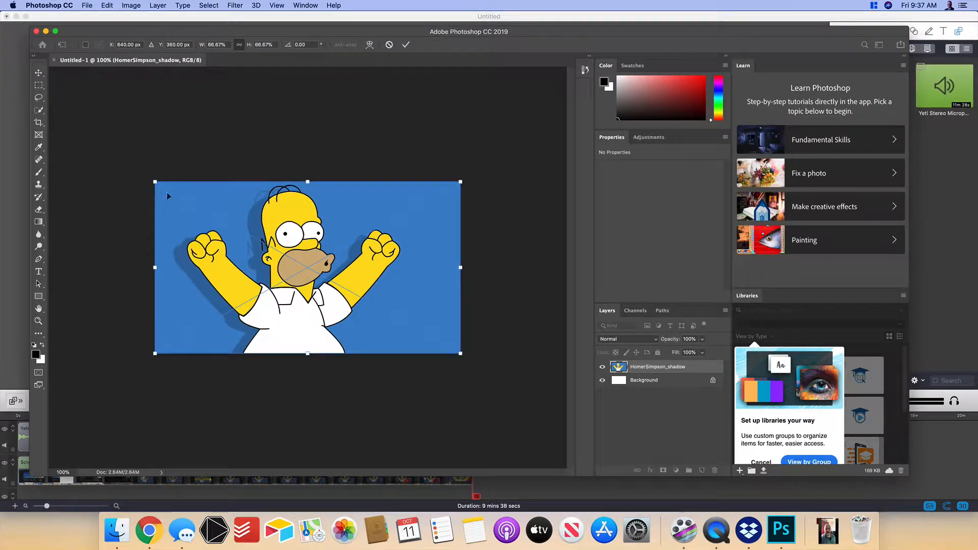
{"action": "left_click", "coordinate": [406, 45]}
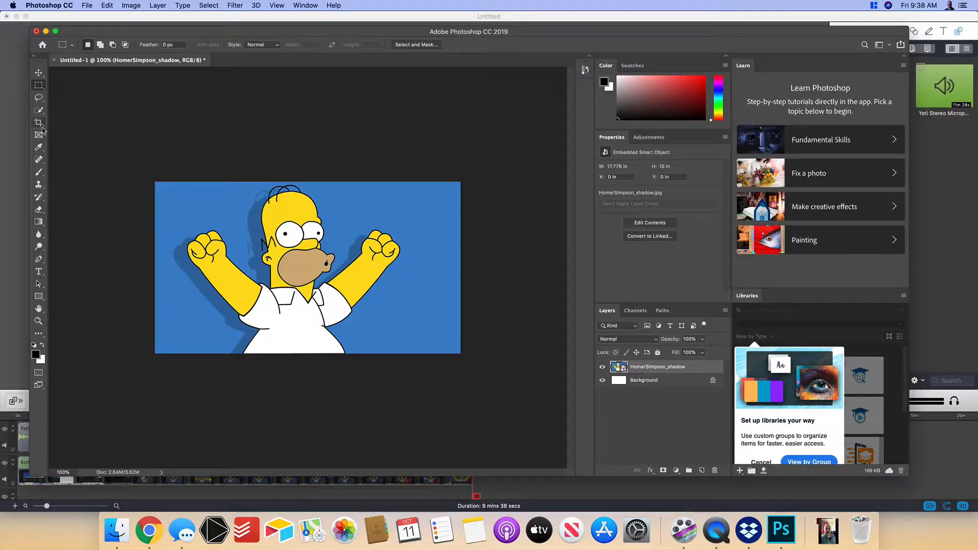
- Add a new layer and draw a black rectangle about 1428 x 182 px across the lower part of the image
{"action": "left_click", "coordinate": [38, 296]}
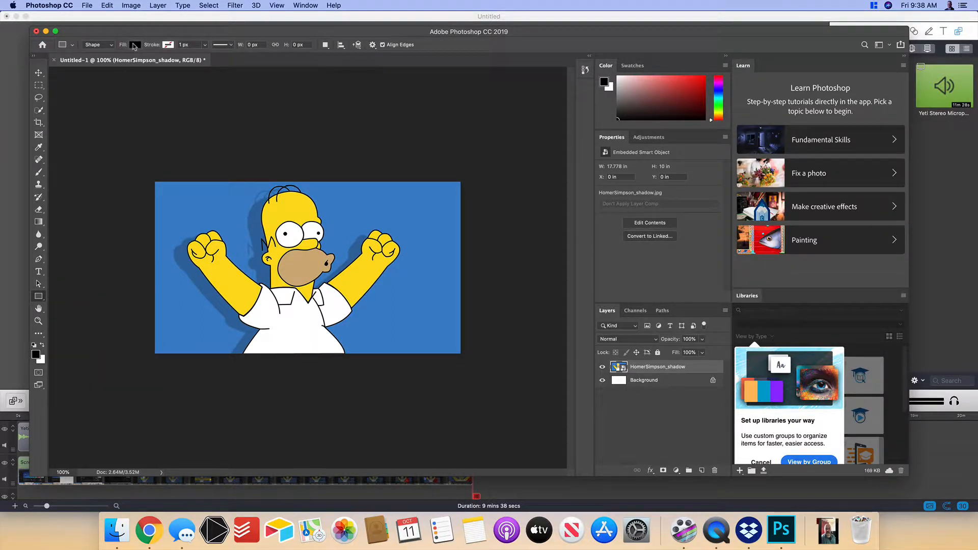
{"action": "left_click", "coordinate": [702, 471]}
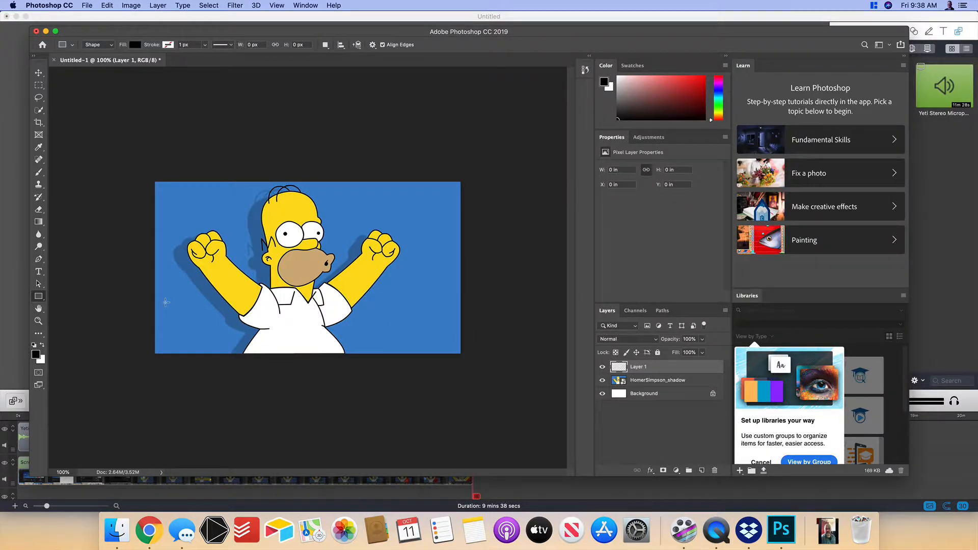
{"action": "left_click_drag", "start_coordinate": [145, 296], "coordinate": [486, 339]}
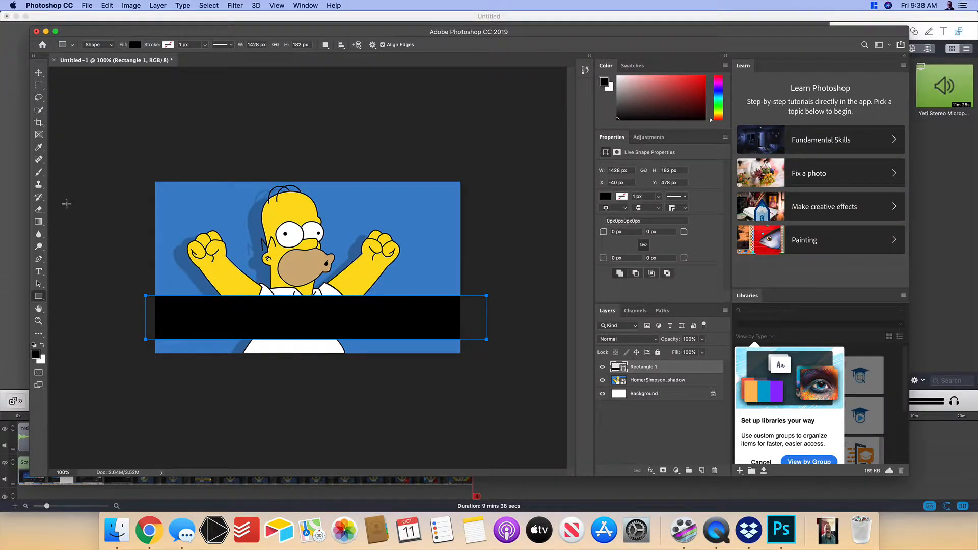
- Set the Type tool's text color to the yellow #fddc1d sampled from Homer's skin
{"action": "left_click", "coordinate": [39, 273]}
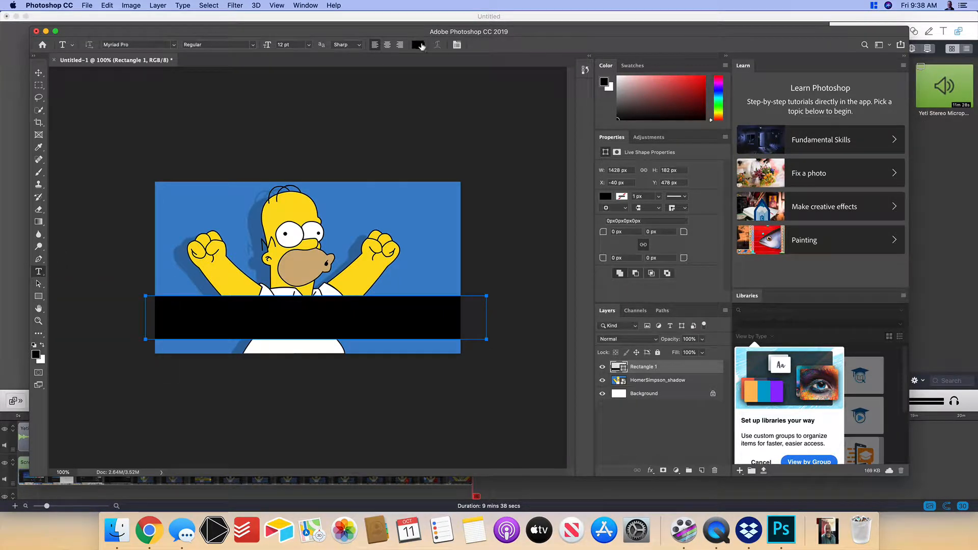
{"action": "left_click", "coordinate": [419, 45]}
{"action": "left_click_drag", "start_coordinate": [464, 202], "coordinate": [495, 175]}
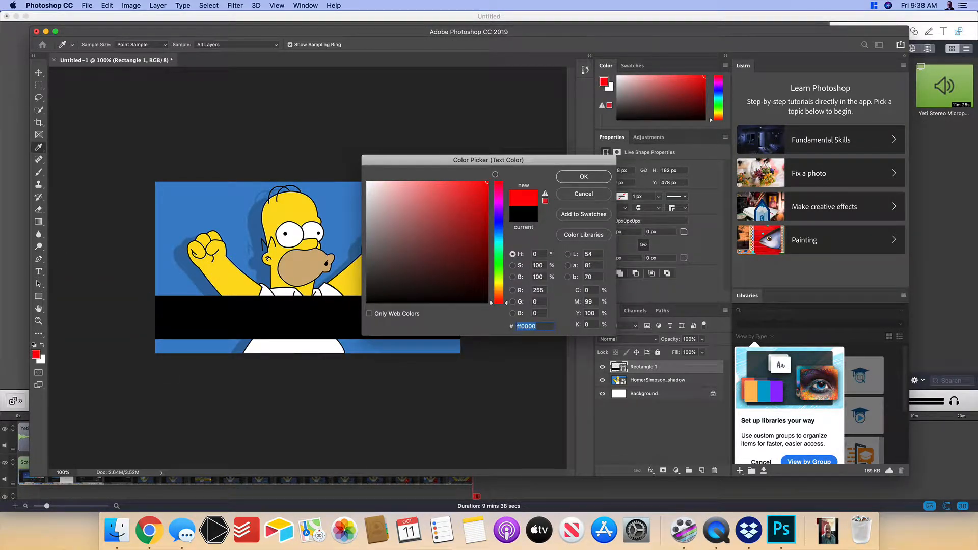
{"action": "left_click", "coordinate": [347, 279]}
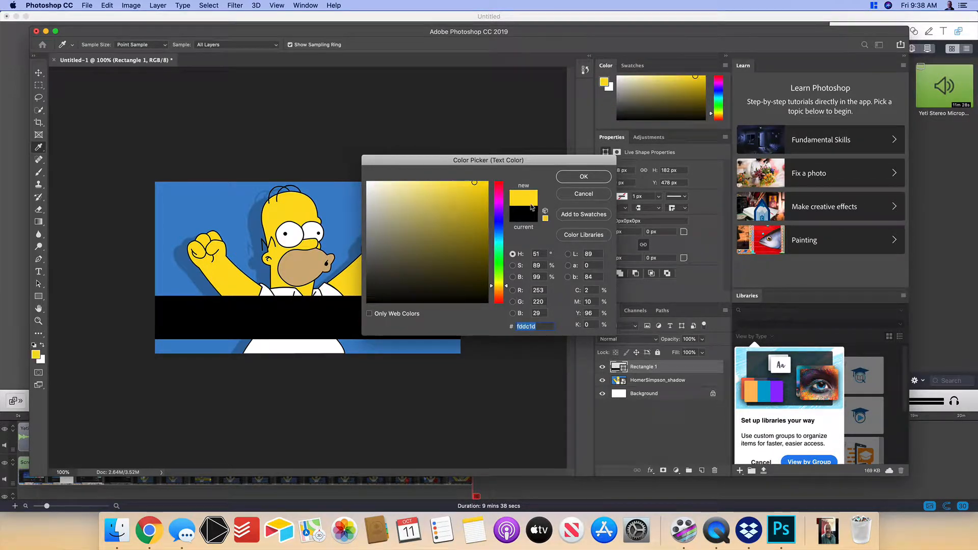
{"action": "left_click", "coordinate": [572, 178]}
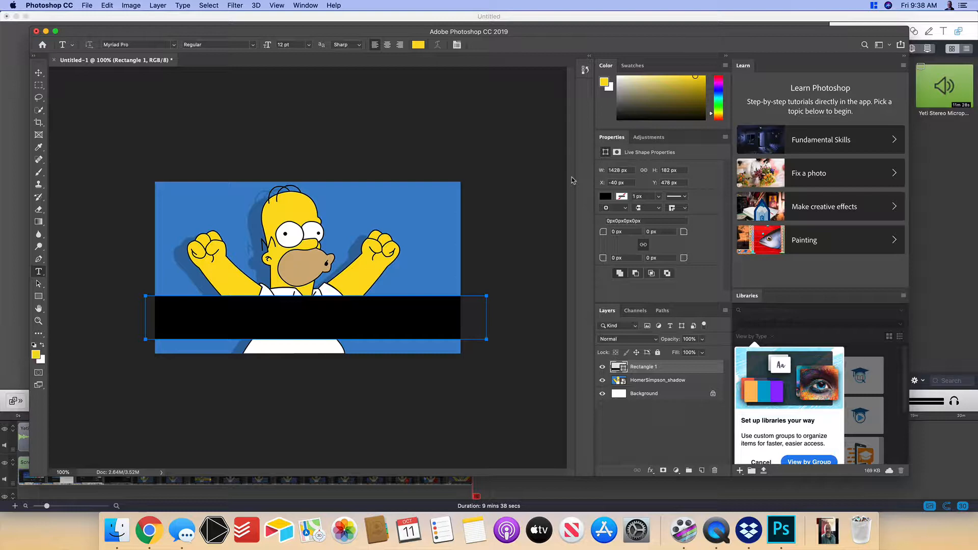
{"action": "key", "text": "c"}
{"action": "key", "text": "r"}
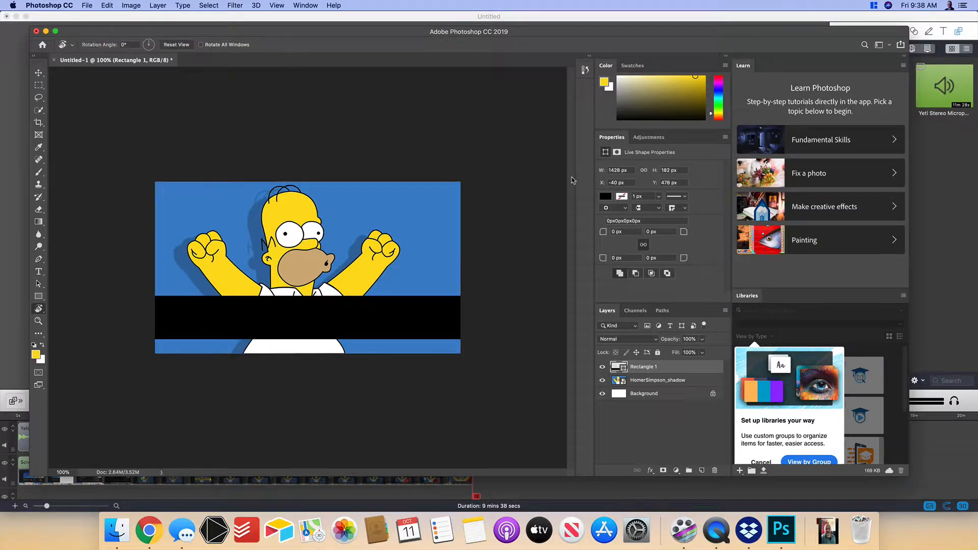
{"action": "key", "text": "a"}
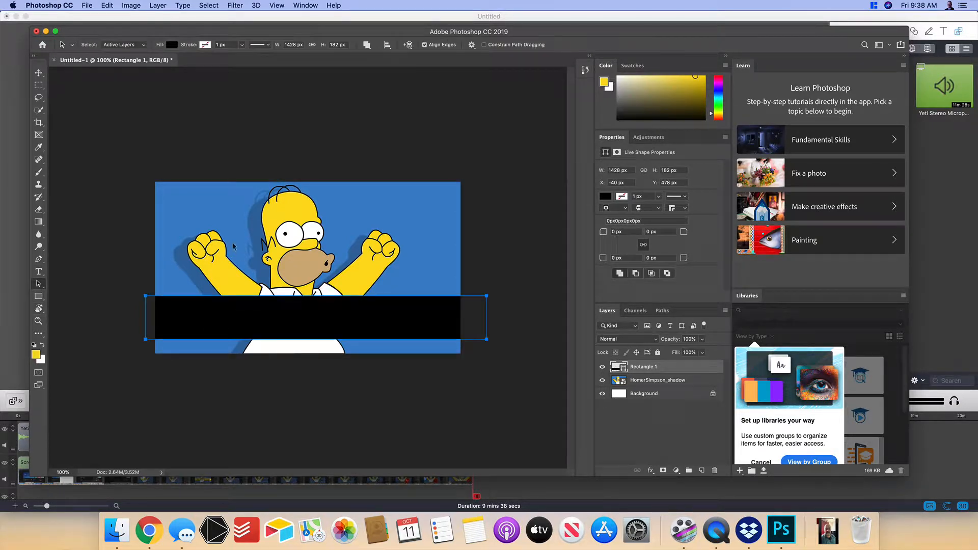
{"action": "left_click", "coordinate": [45, 74]}
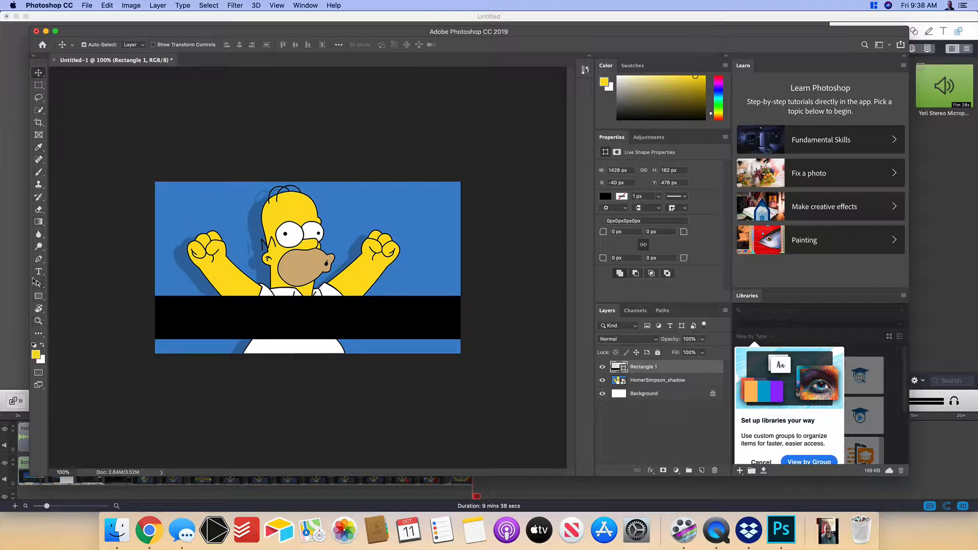
- Draw a text box over the upper part of the image, enter "CrLearn eate Homer" and set it to 72 pt
{"action": "left_click", "coordinate": [38, 272]}
{"action": "left_click_drag", "start_coordinate": [154, 173], "coordinate": [403, 255]}
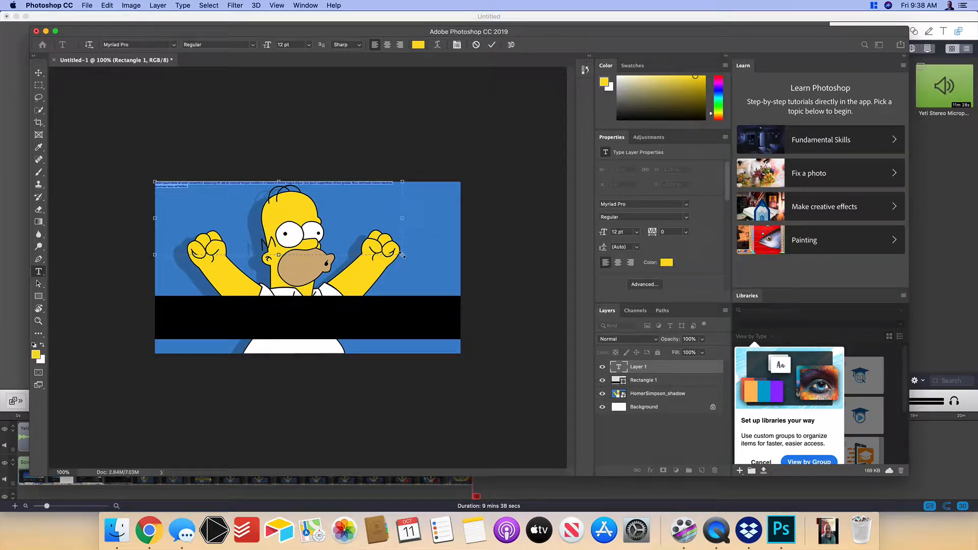
{"action": "key", "text": "BackSpace"}
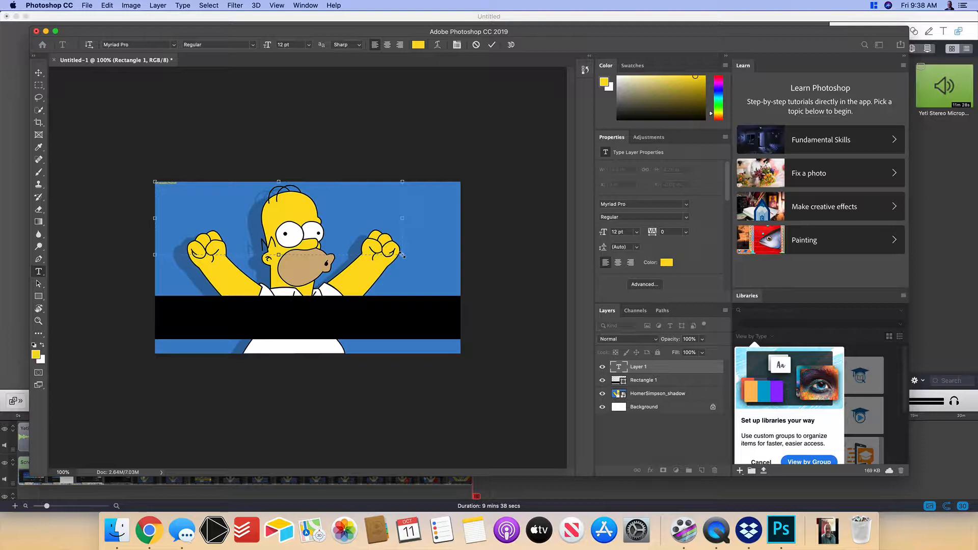
{"action": "key", "text": "super+a"}
{"action": "left_click", "coordinate": [309, 44]}
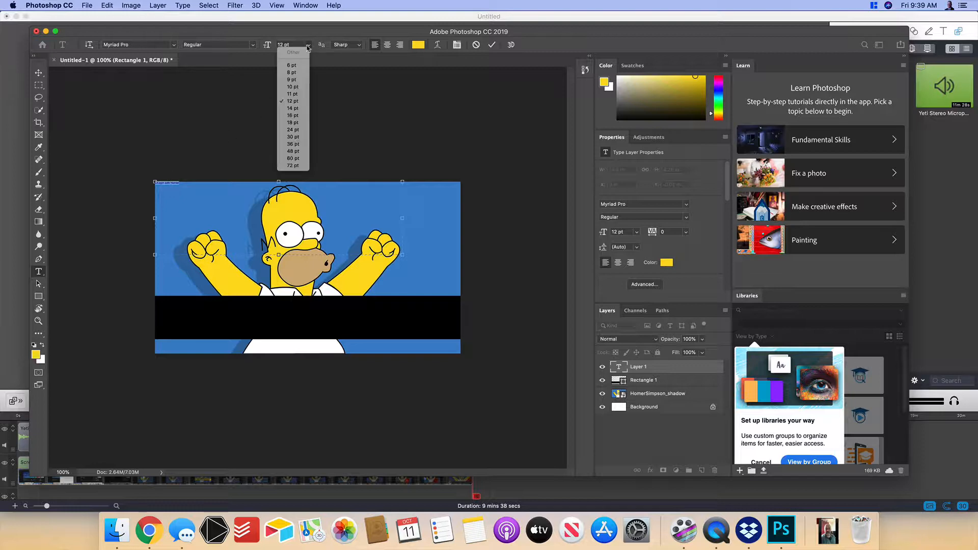
{"action": "left_click", "coordinate": [294, 165]}
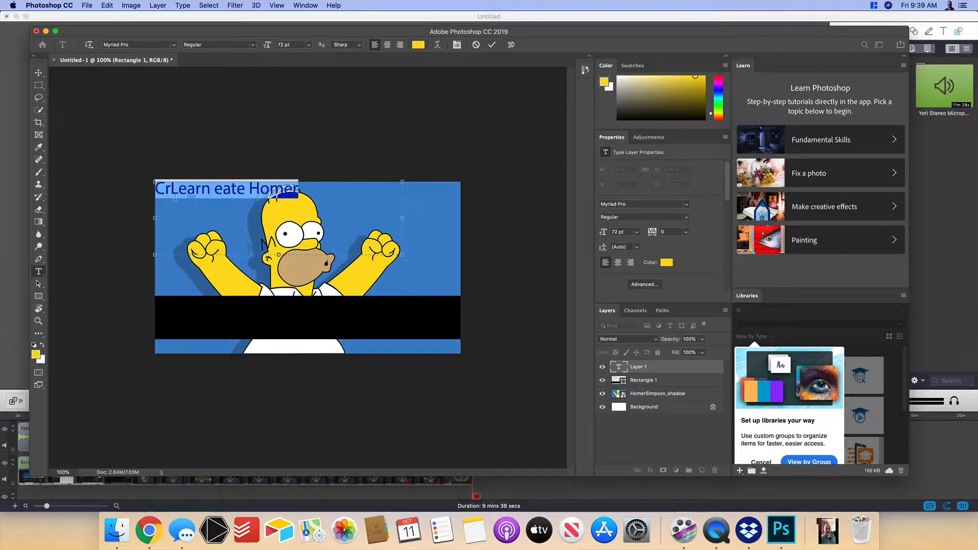
- Correct the title text to read "Learn to Create Homer"
{"action": "left_click", "coordinate": [172, 192]}
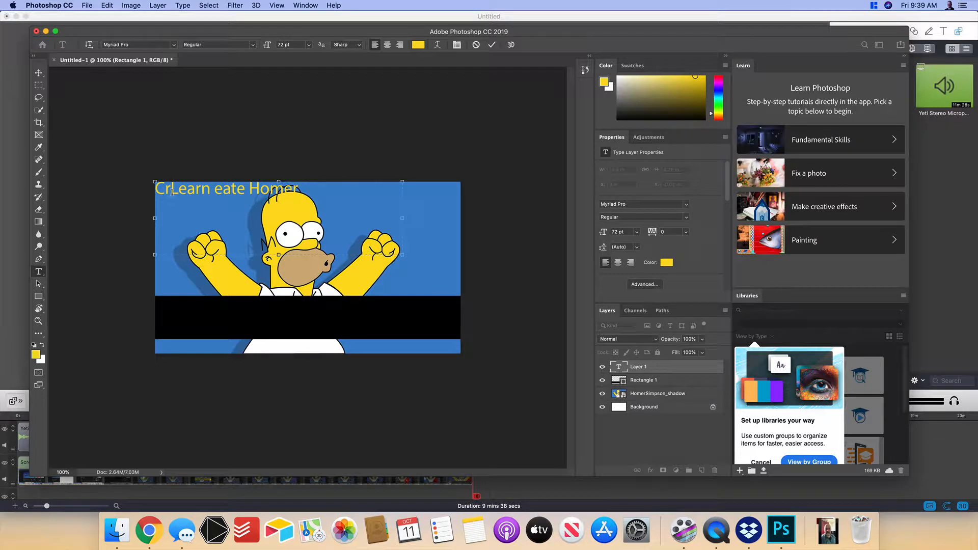
{"action": "key", "text": "BackSpace"}
{"action": "key", "text": "BackSpace"}
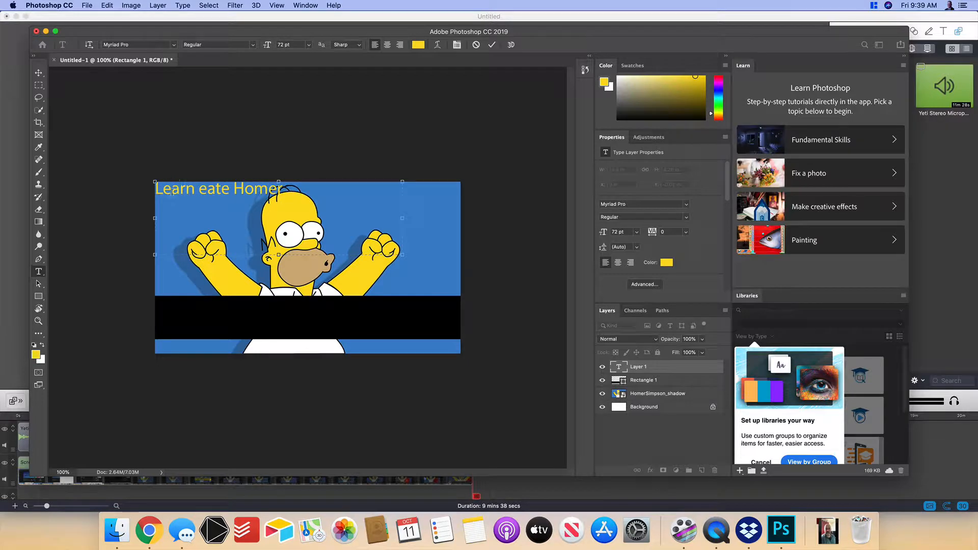
{"action": "type", "text": "to c"}
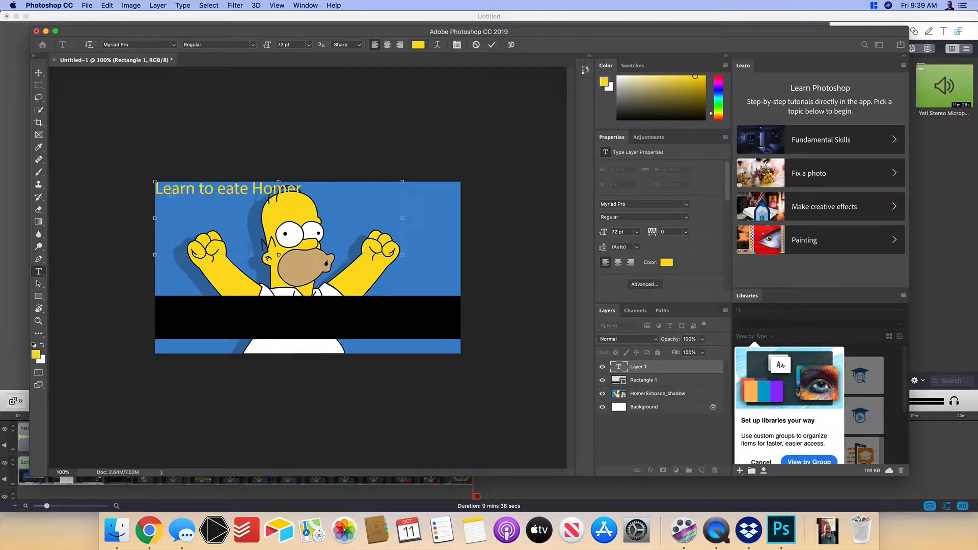
{"action": "key", "text": "BackSpace"}
{"action": "type", "text": "Cr"}
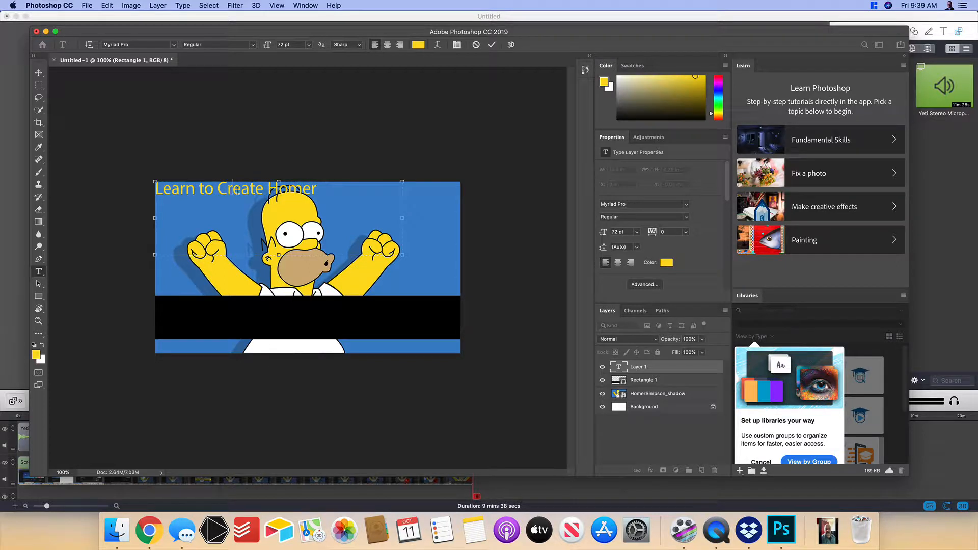
- Move the title onto the black bar and enlarge its text to 107 pt
{"action": "left_click", "coordinate": [38, 74]}
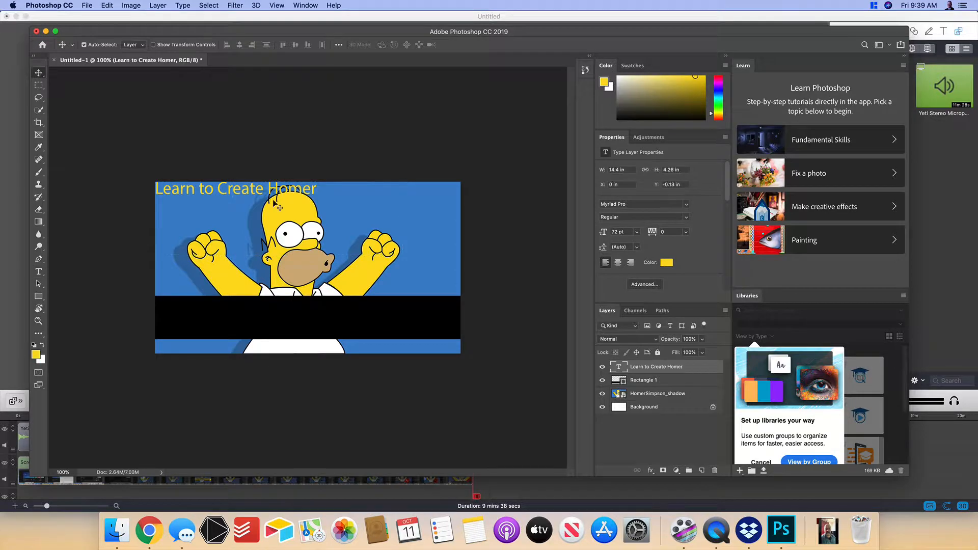
{"action": "left_click_drag", "start_coordinate": [257, 192], "coordinate": [309, 321]}
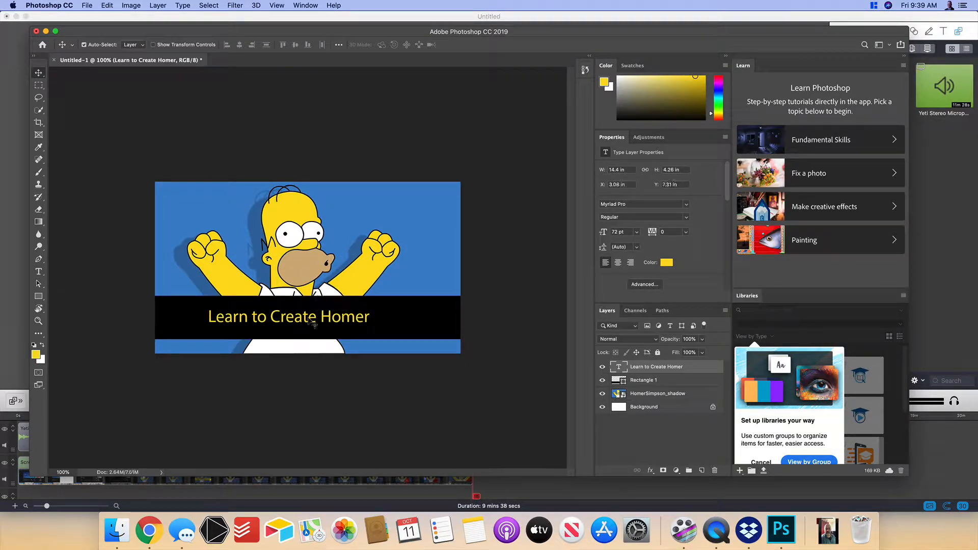
{"action": "double_click", "coordinate": [310, 320]}
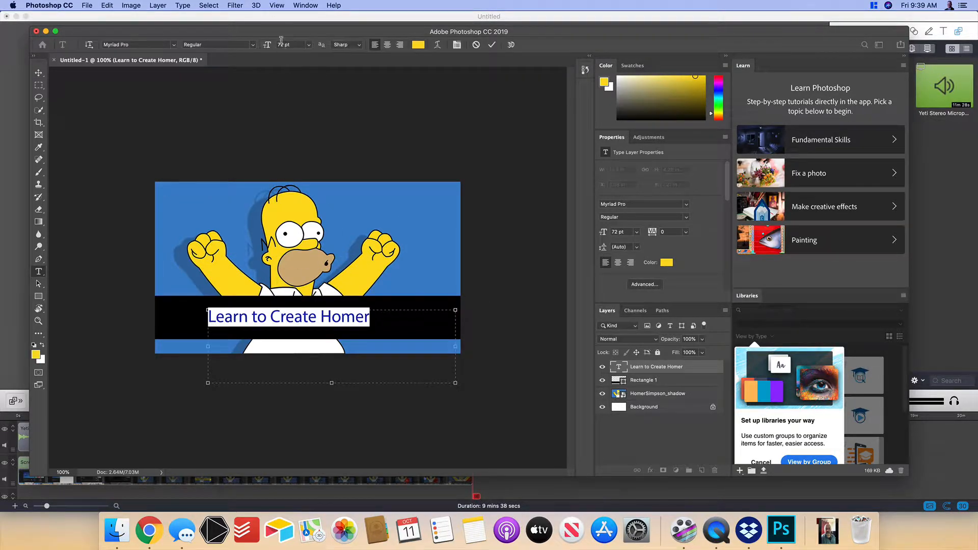
{"action": "mouse_move", "coordinate": [268, 45]}
{"action": "left_mouse_down"}
{"action": "mouse_move", "coordinate": [294, 47]}
{"action": "mouse_move", "coordinate": [284, 45]}
{"action": "left_mouse_up"}
- Widen the title's text box to the full width of the image and center the text
{"action": "left_click_drag", "start_coordinate": [207, 347], "coordinate": [155, 347]}
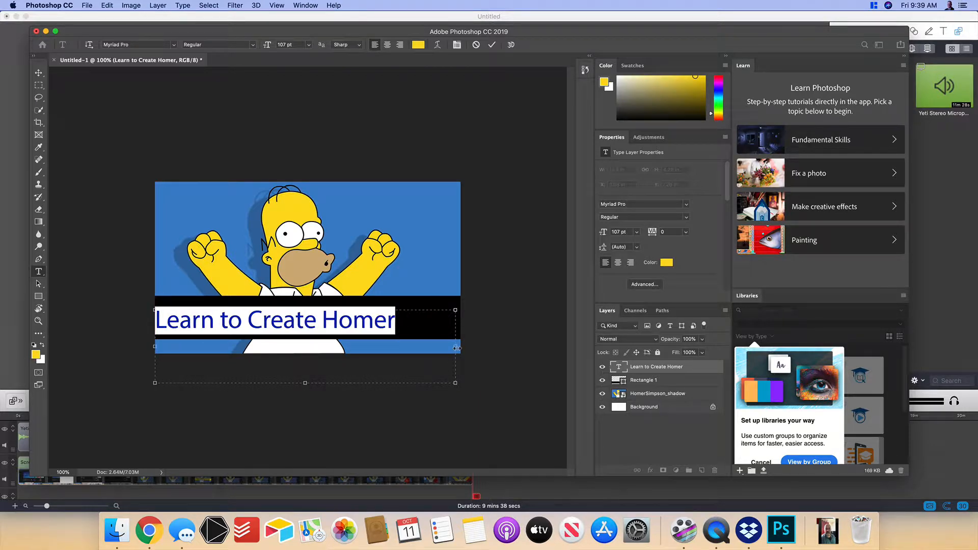
{"action": "left_click_drag", "start_coordinate": [456, 348], "coordinate": [460, 348]}
{"action": "left_click", "coordinate": [388, 45]}
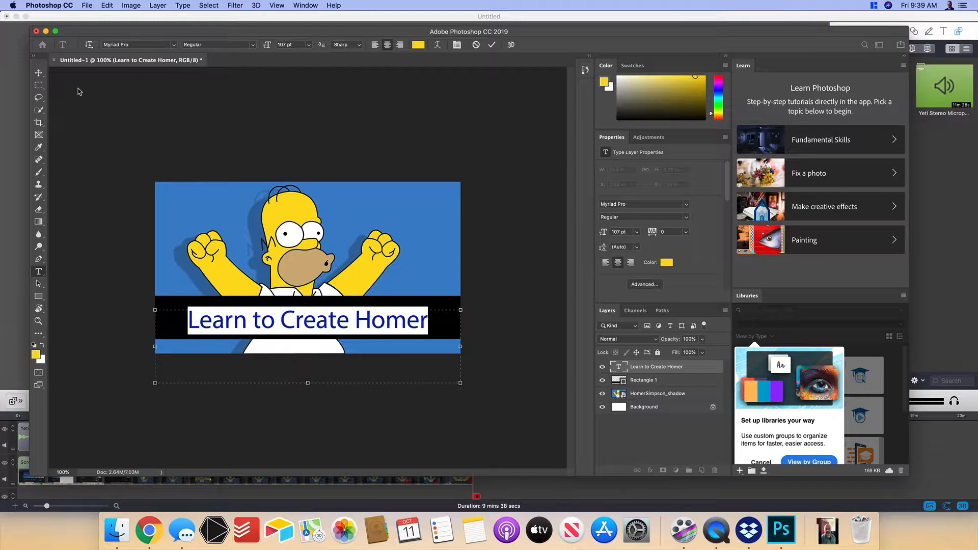
- Set the title's Myriad Pro font style to Black SemiExtended
{"action": "left_click", "coordinate": [203, 48]}
{"action": "left_click", "coordinate": [202, 48]}
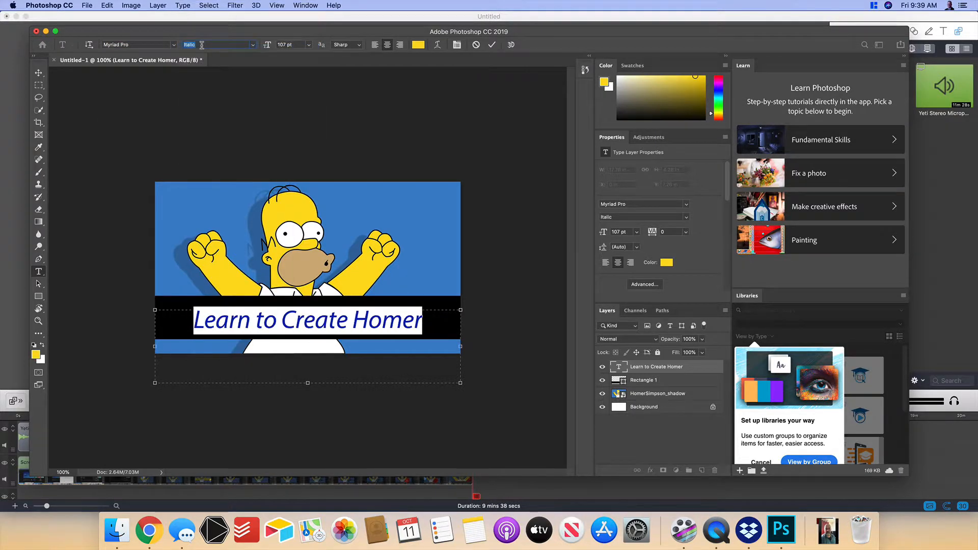
{"action": "left_click", "coordinate": [202, 48]}
{"action": "left_click", "coordinate": [203, 48]}
{"action": "left_click", "coordinate": [202, 48]}
{"action": "left_click", "coordinate": [203, 48]}
{"action": "left_click", "coordinate": [202, 48]}
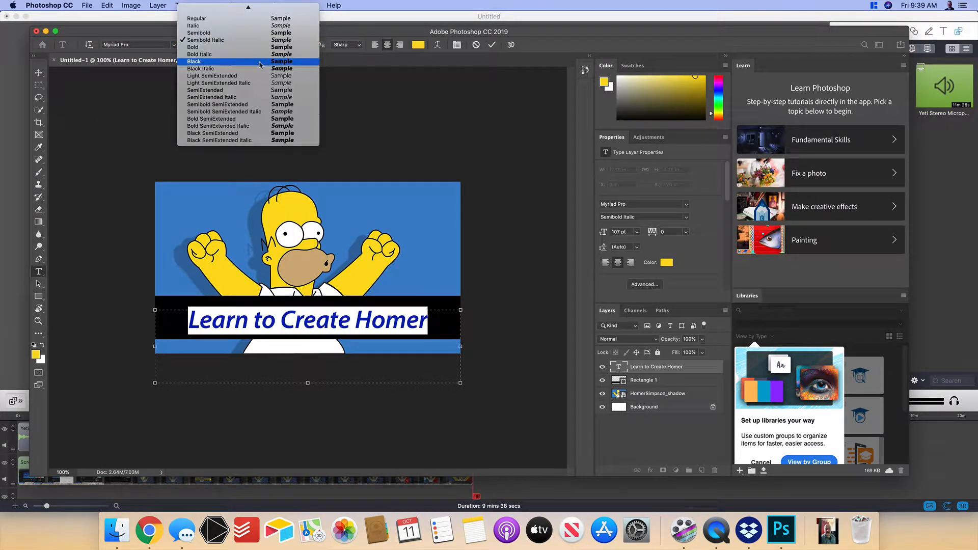
{"action": "left_click", "coordinate": [259, 134]}
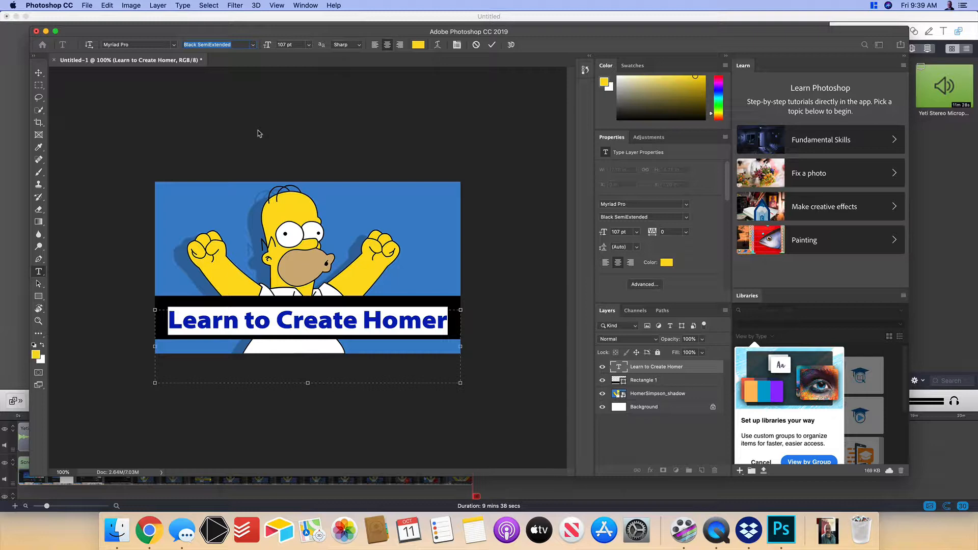
- Nudge the title up to about Y 7.11 in to center it vertically in the black bar
{"action": "left_click", "coordinate": [38, 72]}
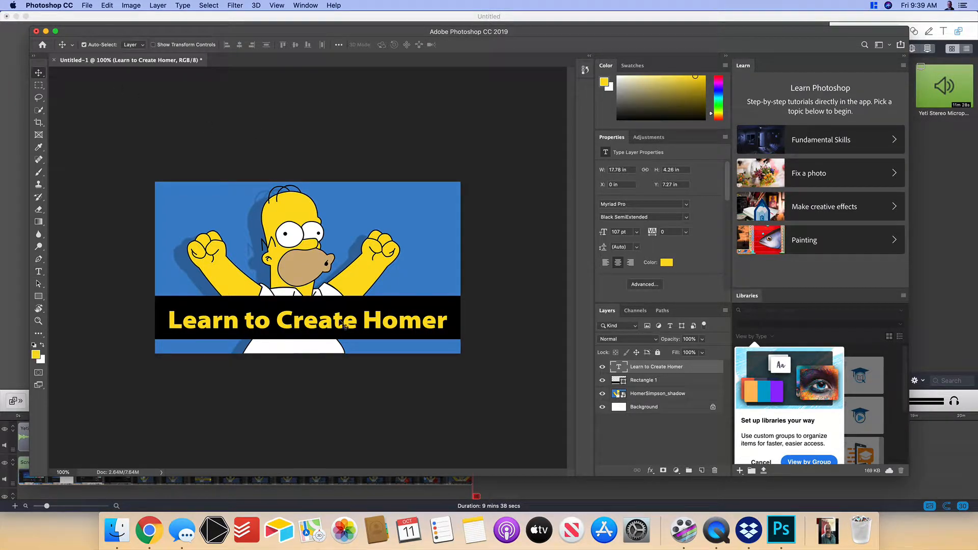
{"action": "left_click_drag", "start_coordinate": [340, 324], "coordinate": [340, 324]}
{"action": "key", "text": "Up"}
{"action": "key", "text": "Up"}
{"action": "key", "text": "Up"}
{"action": "key", "text": "Up"}
{"action": "key", "text": "Up"}
{"action": "key", "text": "Up"}
{"action": "key", "text": "Up"}
{"action": "key", "text": "Up"}
{"action": "key", "text": "Up"}
{"action": "key", "text": "Up"}
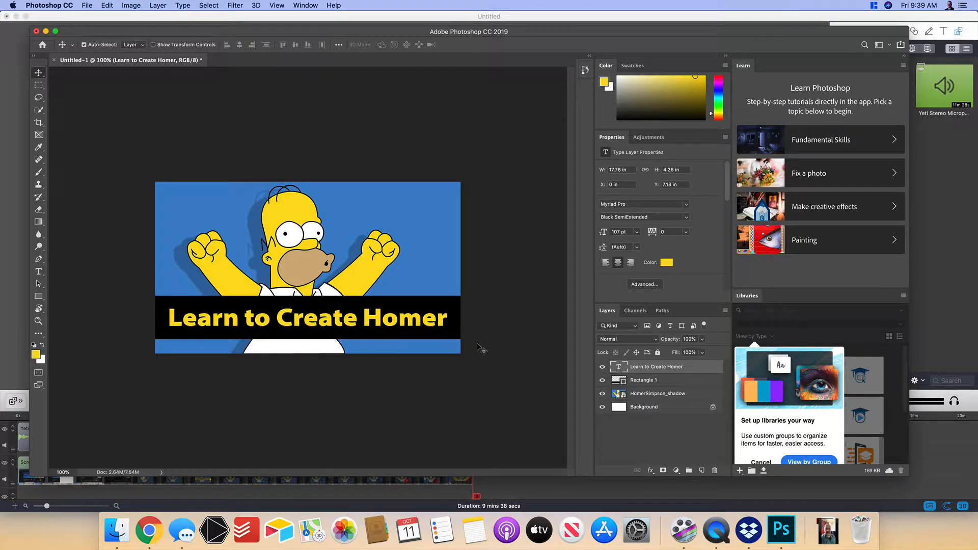
{"action": "key", "text": "Up"}
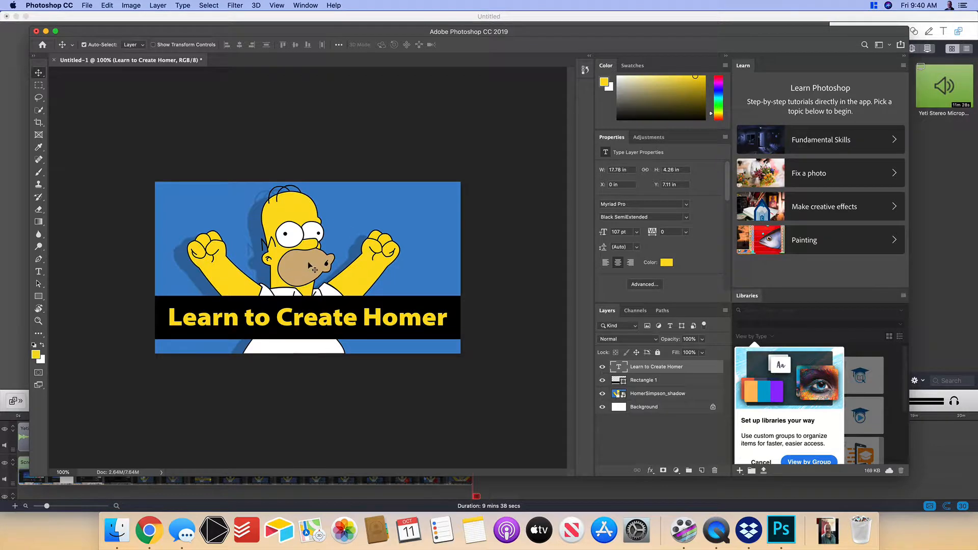
- Export the finished thumbnail as a PNG named Homer_Thumbnail
{"action": "left_click", "coordinate": [87, 6]}
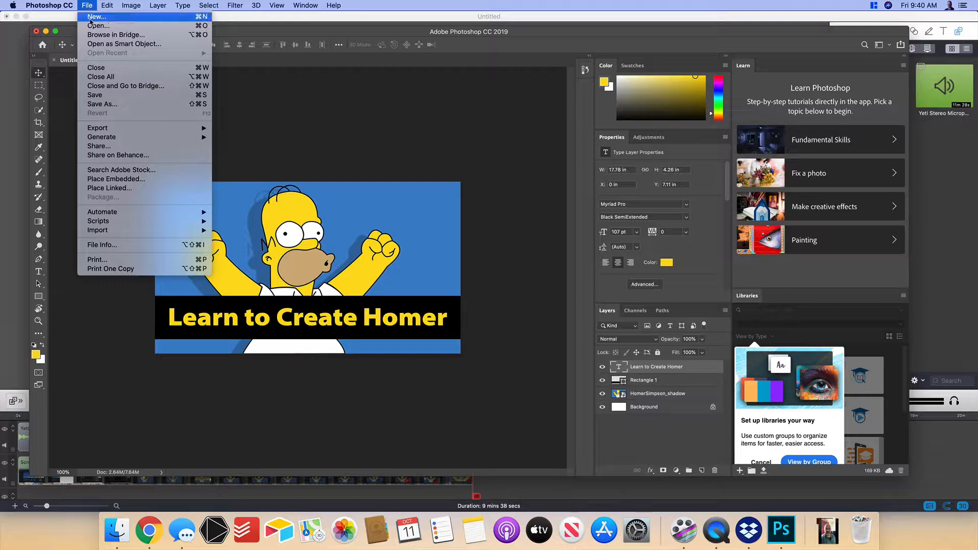
{"action": "mouse_move", "coordinate": [110, 129]}
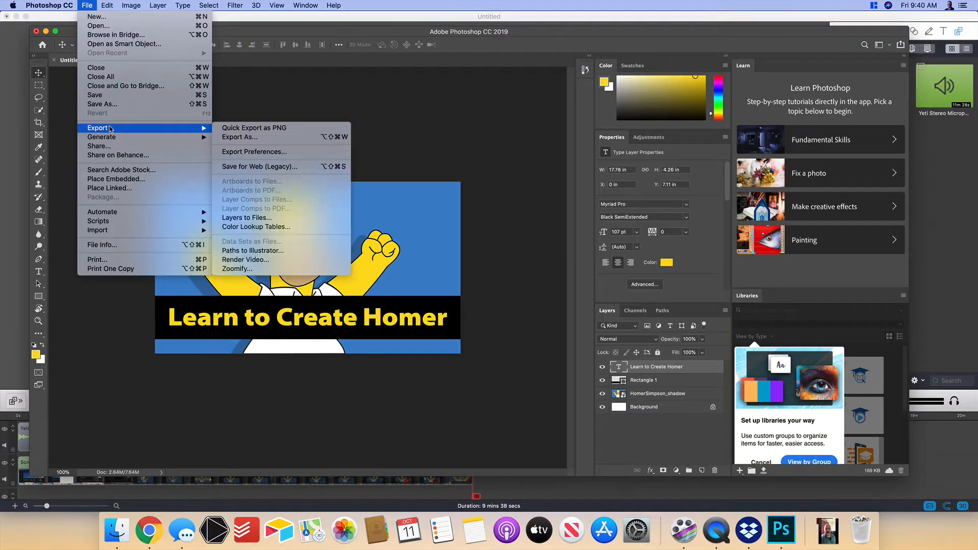
{"action": "left_click", "coordinate": [240, 128]}
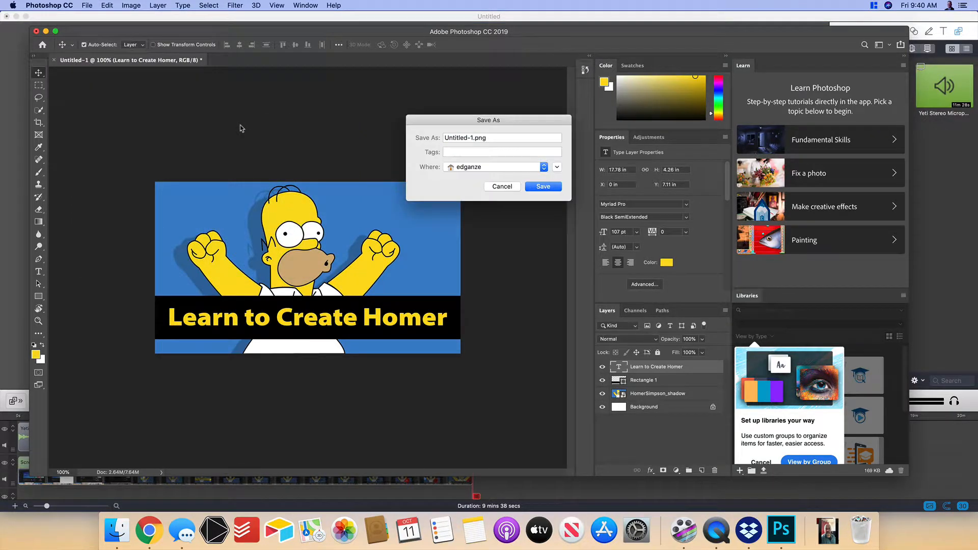
{"action": "left_click", "coordinate": [557, 167]}
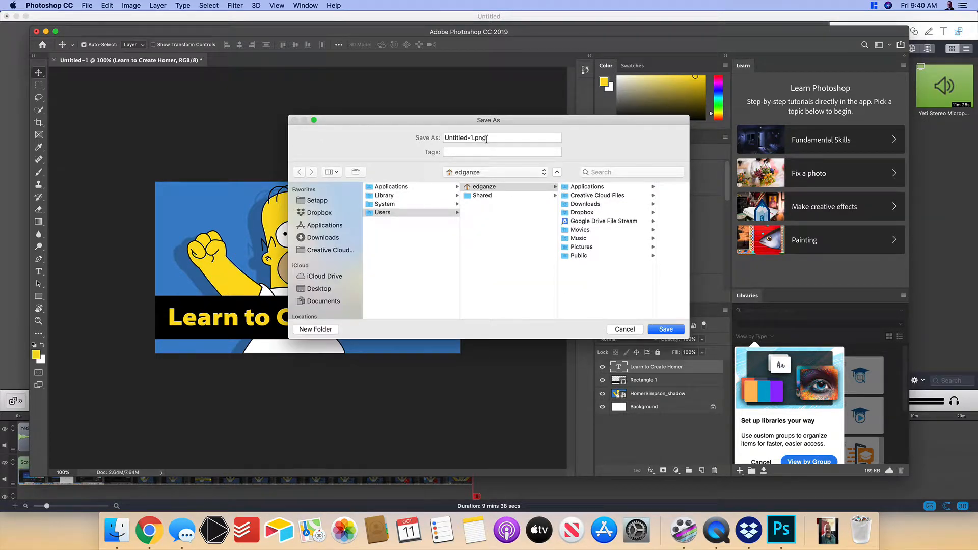
{"action": "left_click_drag", "start_coordinate": [473, 137], "coordinate": [409, 146]}
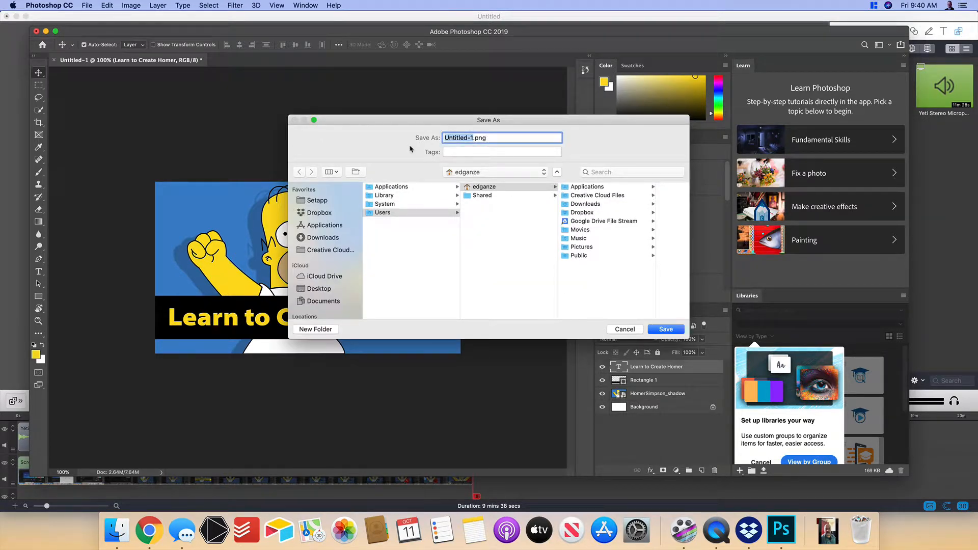
{"action": "type", "text": "Homer_Thumbnail"}
{"action": "key", "text": "Return"}
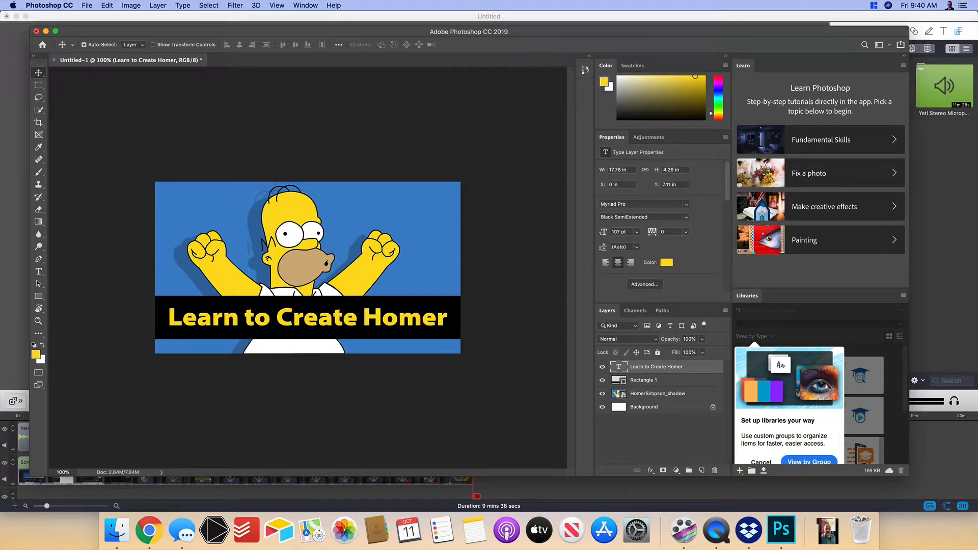
- Switch to YouTube Studio in Chrome, close the upload notice and open the details of the video Homer pt2
{"action": "left_click", "coordinate": [150, 530]}
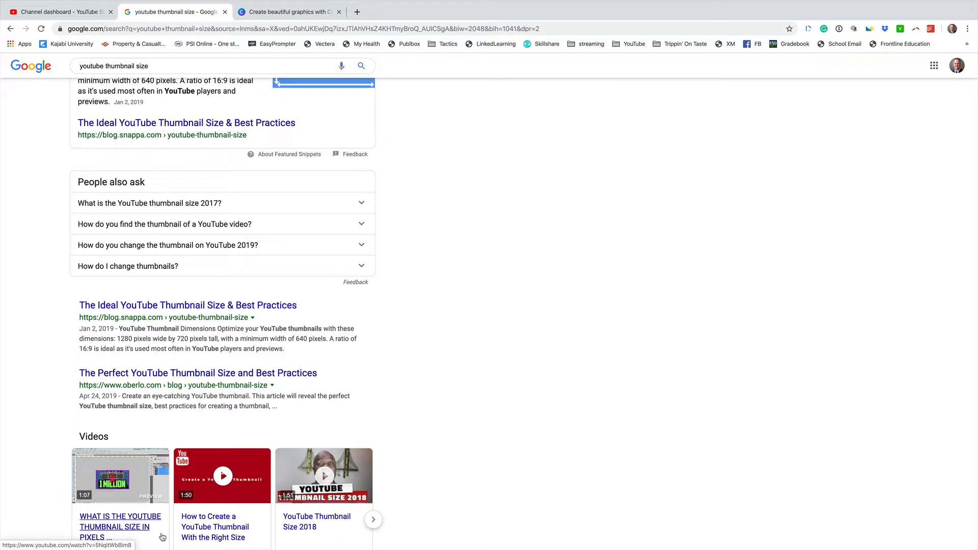
{"action": "left_click", "coordinate": [46, 12]}
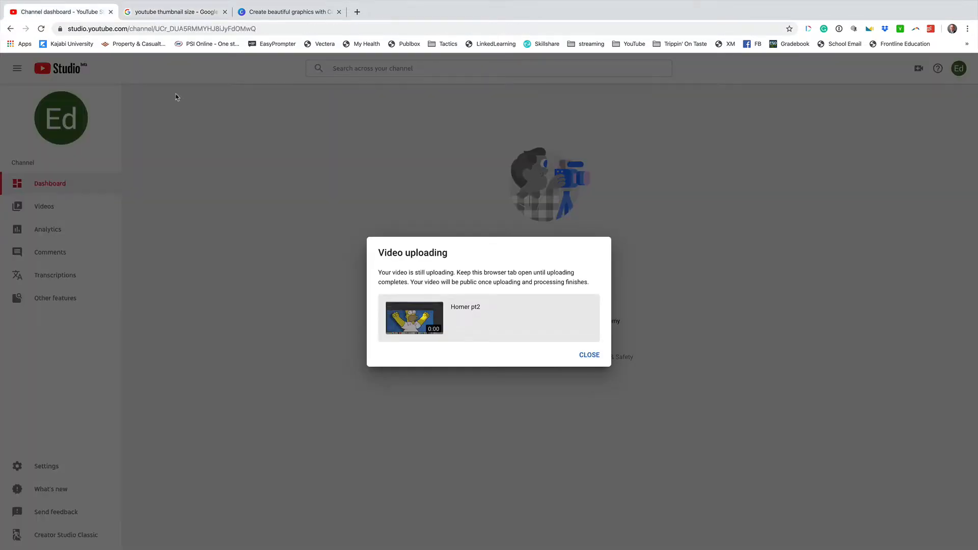
{"action": "left_click", "coordinate": [589, 358]}
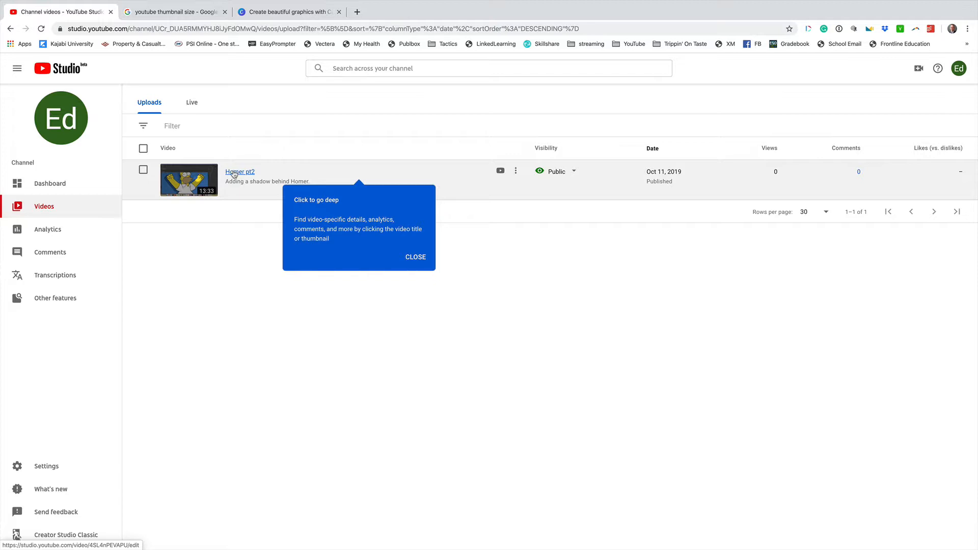
{"action": "left_click", "coordinate": [234, 173]}
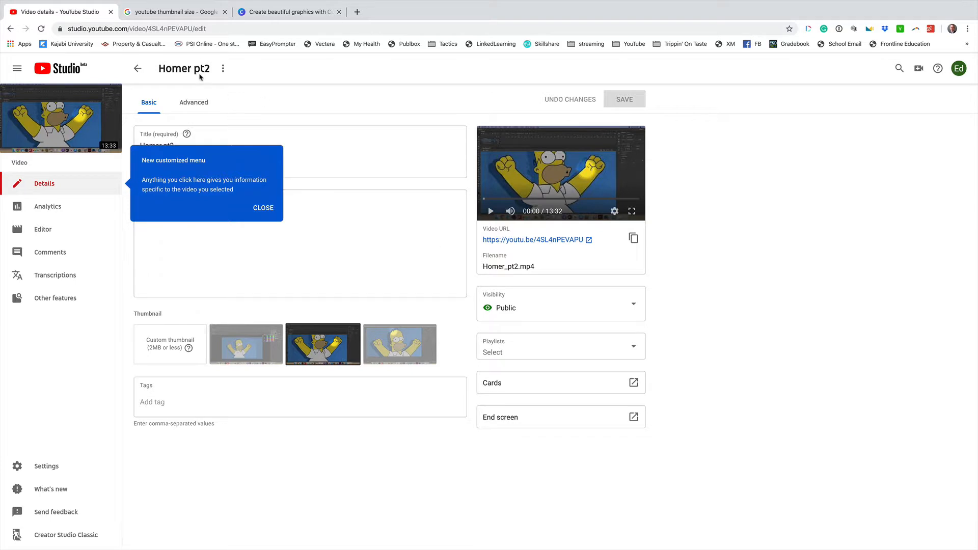
- Dismiss the introductory tips on the video details page and open account verification from the custom thumbnail help
{"action": "left_click", "coordinate": [958, 70]}
{"action": "left_click", "coordinate": [768, 256]}
{"action": "left_click", "coordinate": [189, 348]}
{"action": "left_click", "coordinate": [170, 352]}
{"action": "left_click", "coordinate": [264, 209]}
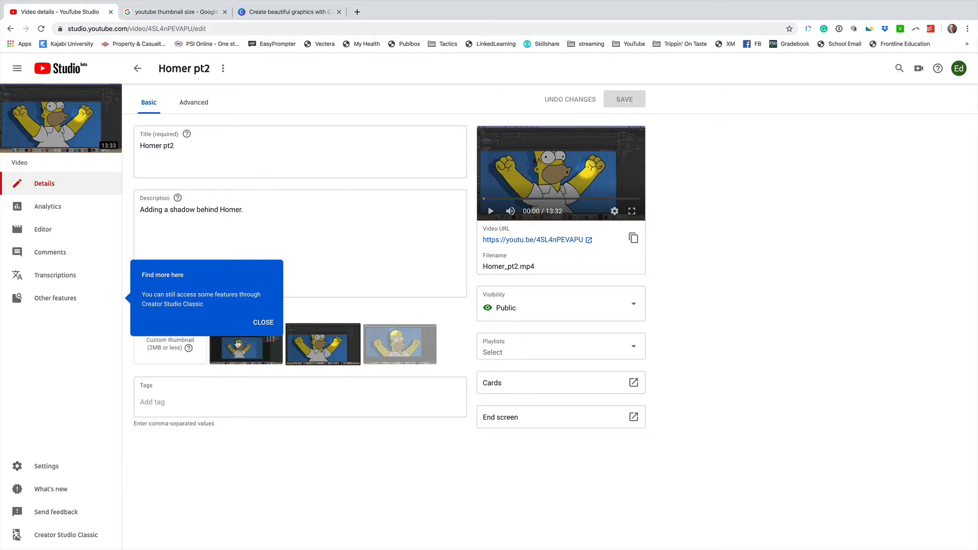
{"action": "left_click", "coordinate": [263, 323]}
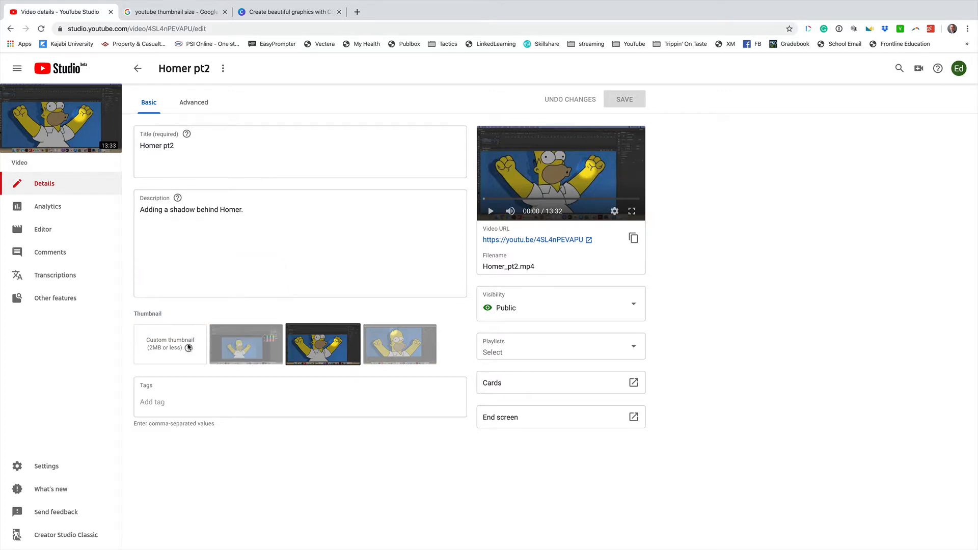
{"action": "mouse_move", "coordinate": [187, 348]}
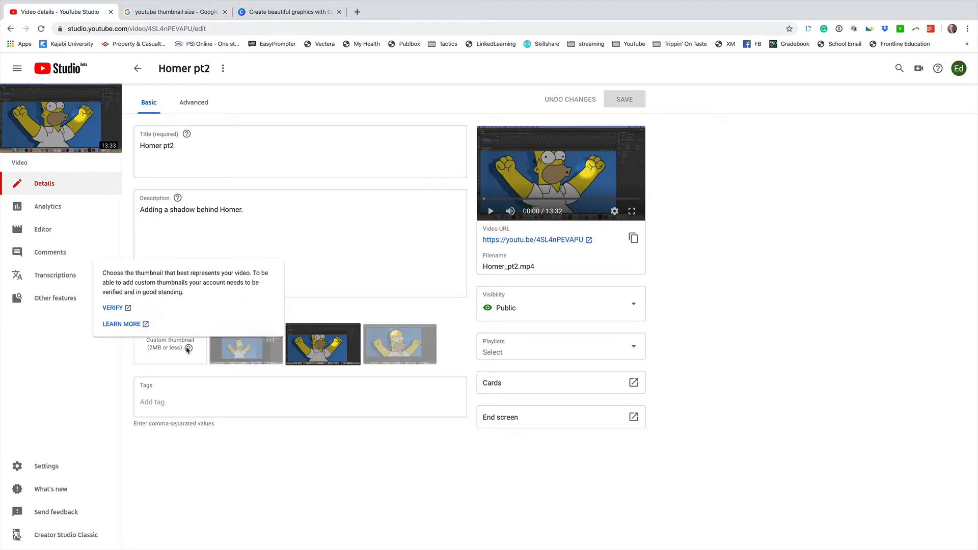
{"action": "left_click", "coordinate": [113, 308]}
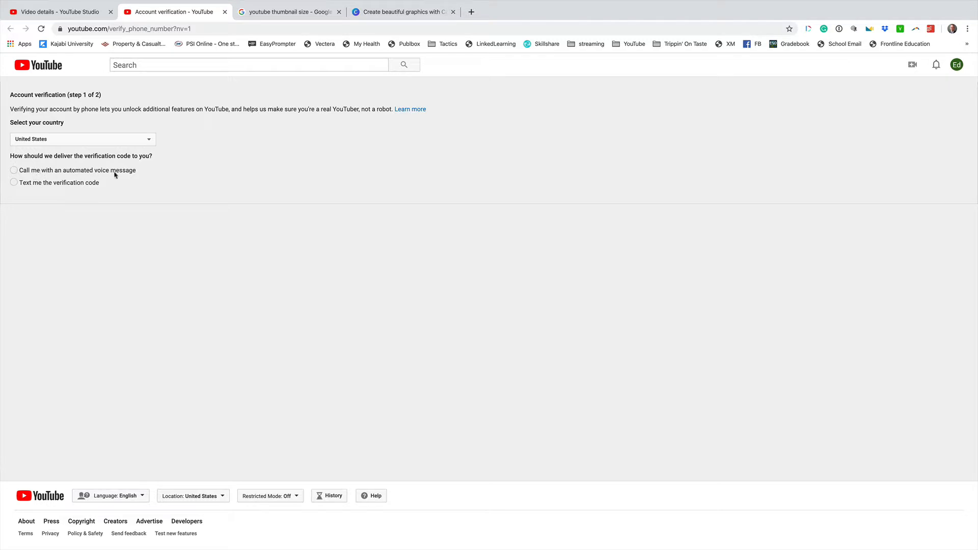
- Try to request the verification code by text message, entering the account holder's phone number
{"action": "left_click", "coordinate": [83, 184]}
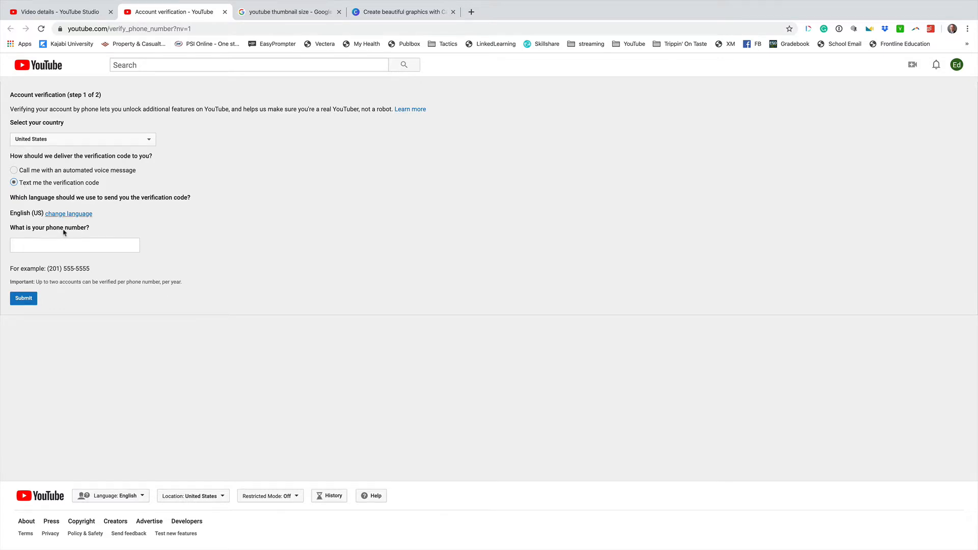
{"action": "left_click", "coordinate": [58, 245]}
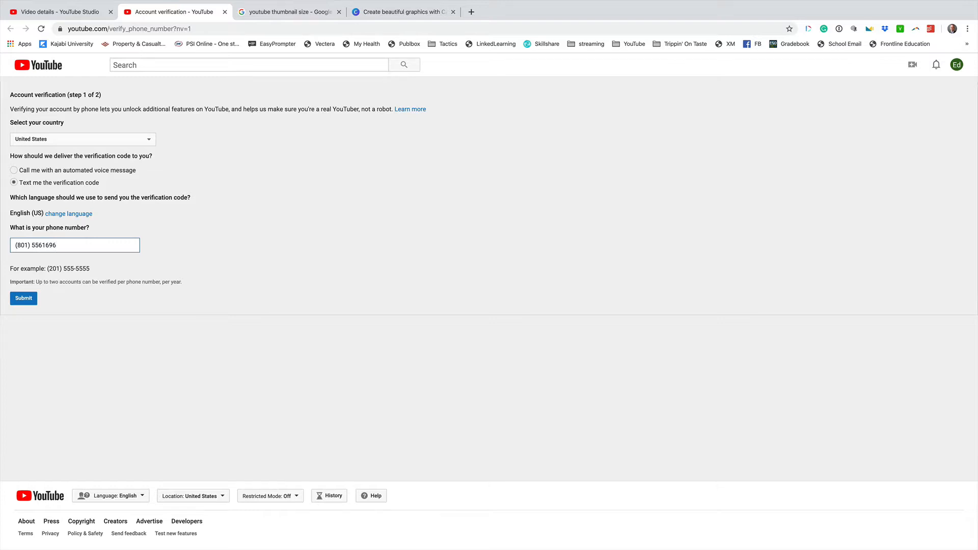
{"action": "left_click", "coordinate": [24, 299]}
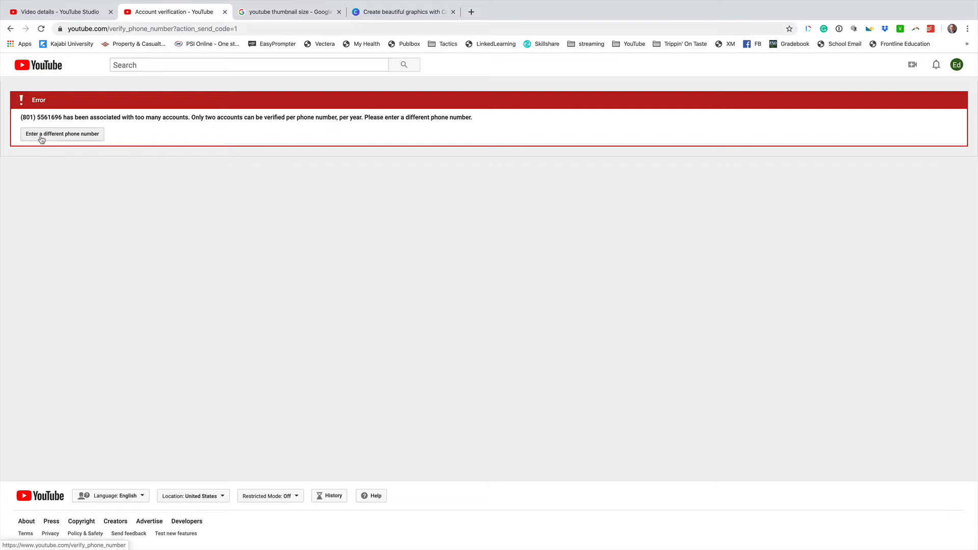
- Restart the phone verification with text message delivery and begin entering a different phone number
{"action": "left_click", "coordinate": [62, 137]}
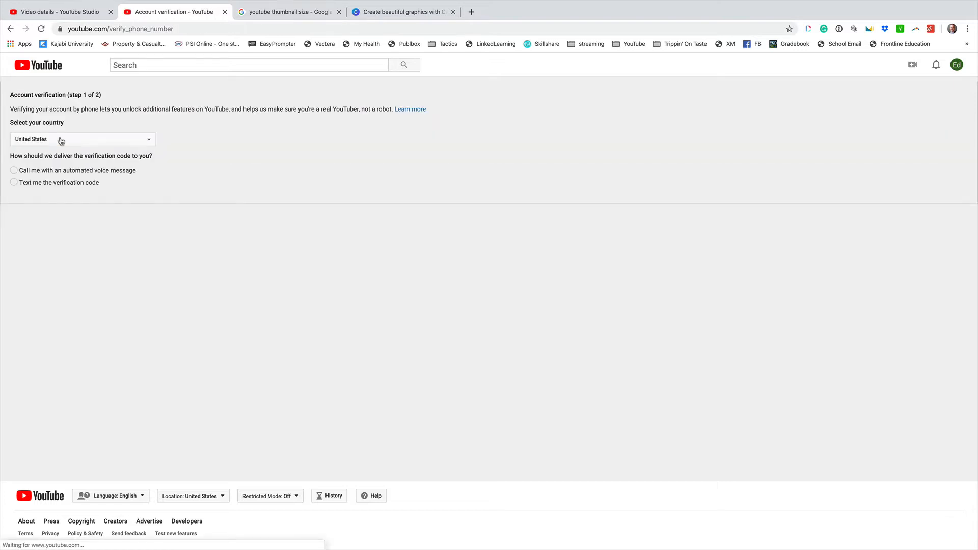
{"action": "left_click", "coordinate": [14, 182]}
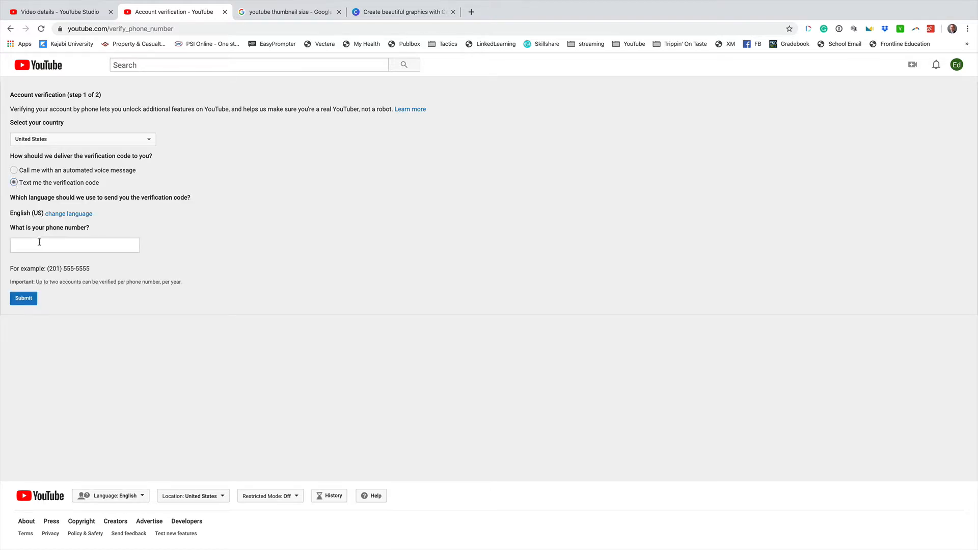
{"action": "left_click", "coordinate": [40, 247]}
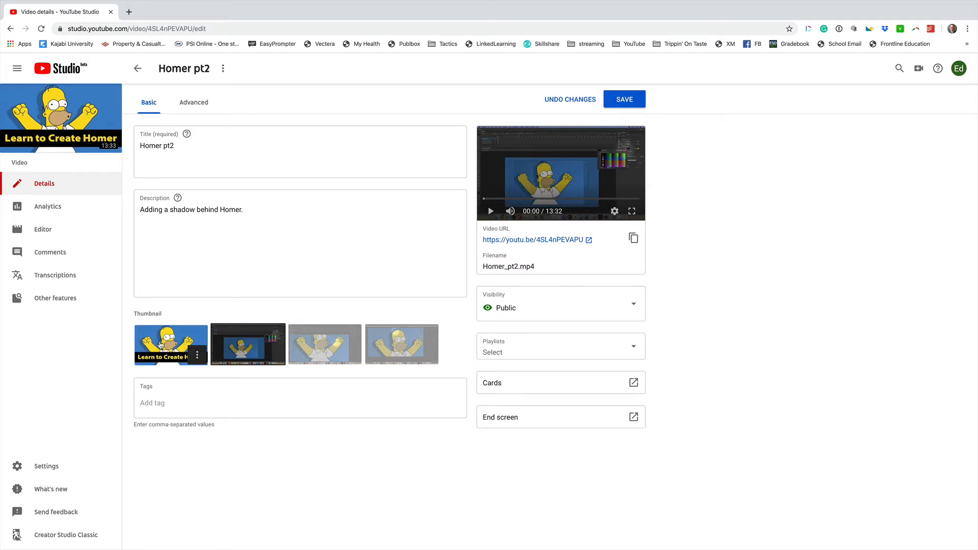
- Select the custom thumbnail, replace it with homer_thumbnail.png from the Desktop after checking the file's dimensions, and save the video changes
{"action": "left_click", "coordinate": [159, 346]}
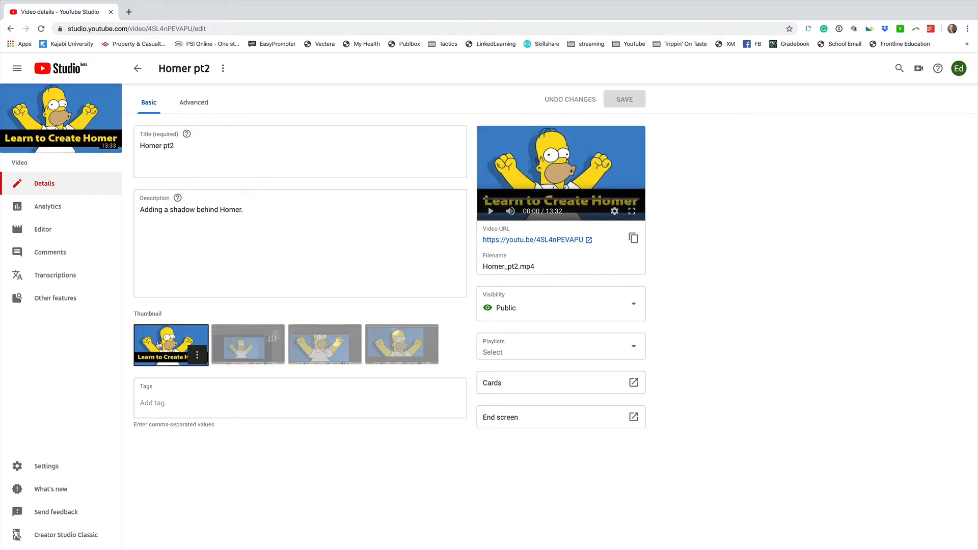
{"action": "left_click", "coordinate": [197, 355]}
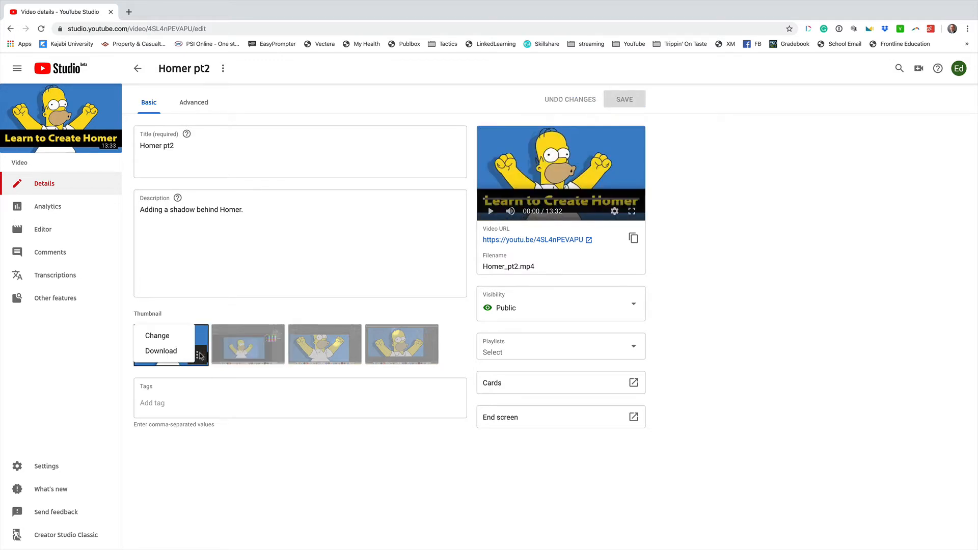
{"action": "left_click", "coordinate": [163, 337]}
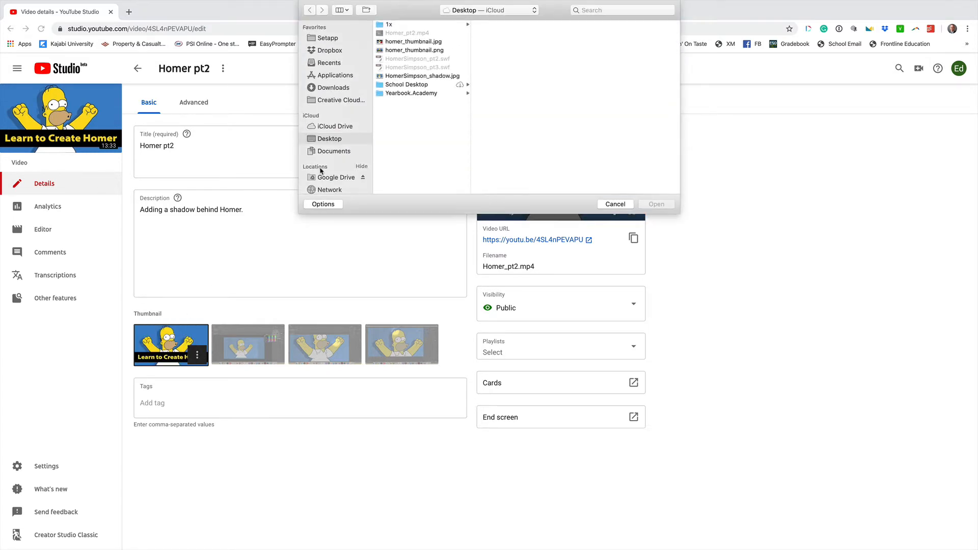
{"action": "left_click", "coordinate": [396, 51]}
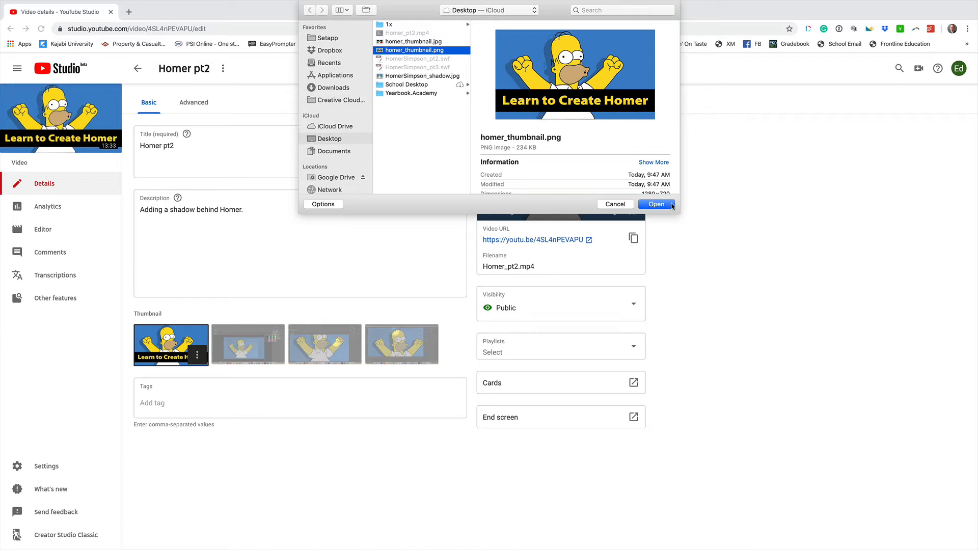
{"action": "scroll", "coordinate": [644, 160], "scroll_direction": "down", "scroll_amount": 2}
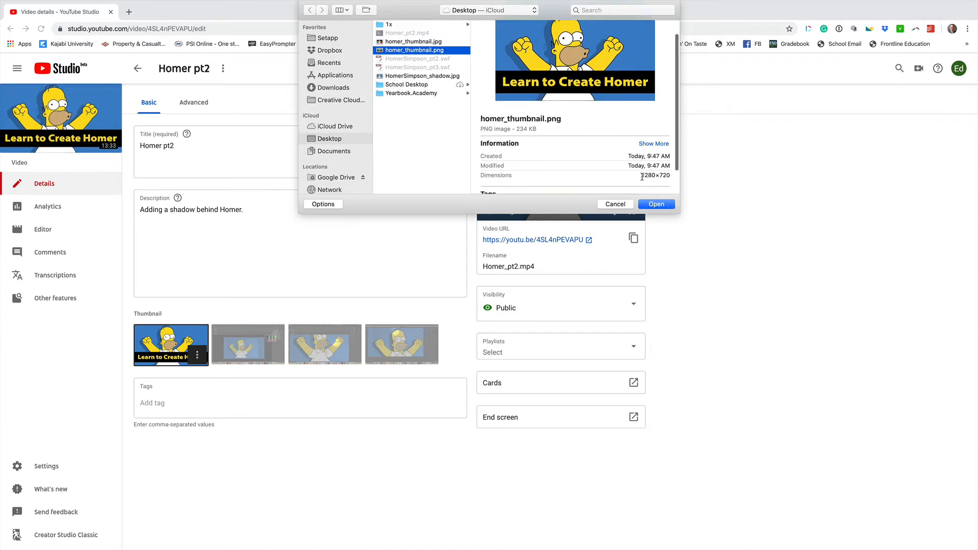
{"action": "left_click_drag", "start_coordinate": [643, 176], "coordinate": [671, 191]}
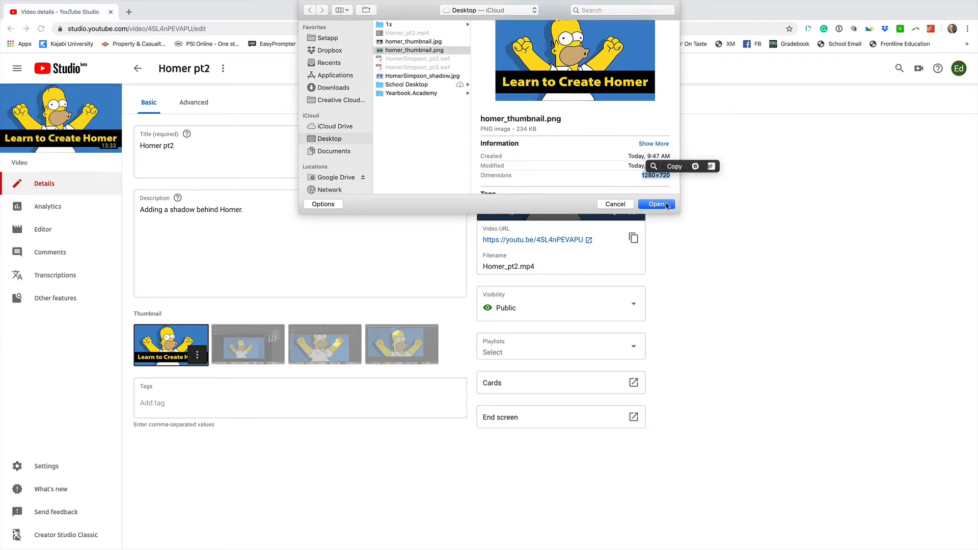
{"action": "left_click", "coordinate": [656, 204]}
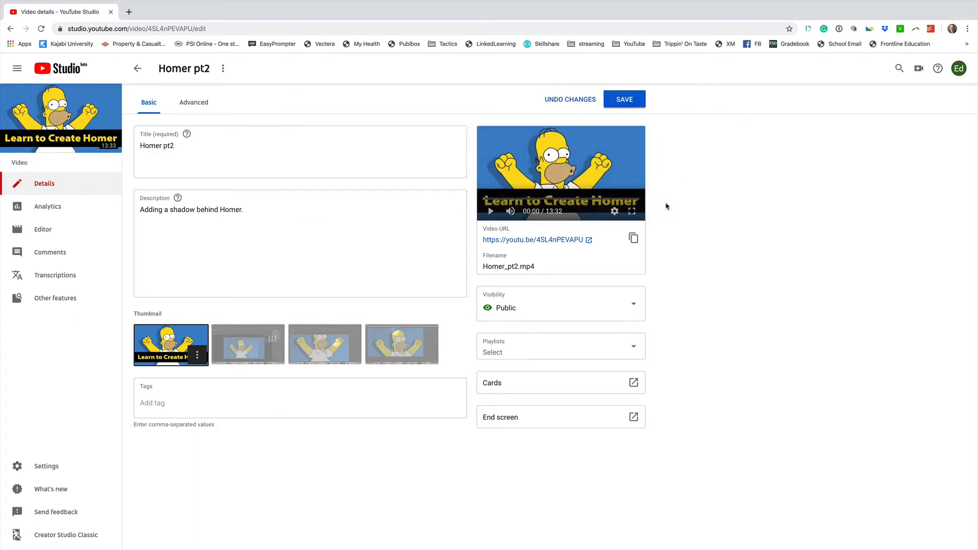
{"action": "left_click", "coordinate": [638, 102]}
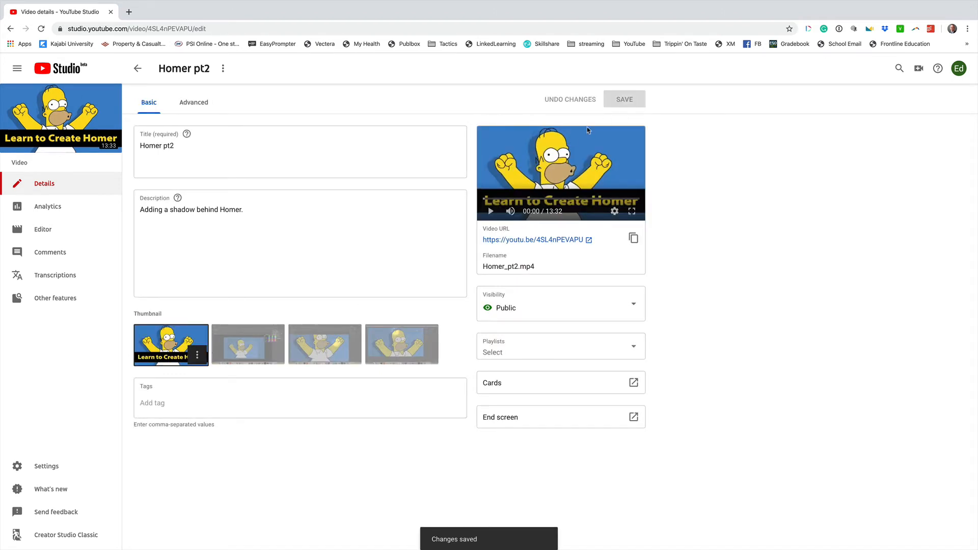
- Open the Homer pt2 video's public page, pause playback and go to its channel page
{"action": "left_click", "coordinate": [533, 241]}
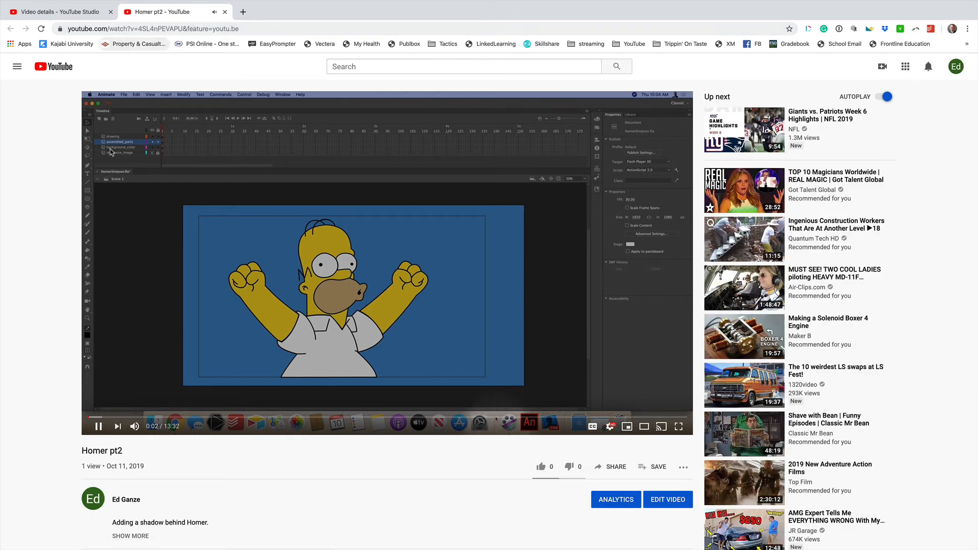
{"action": "left_click", "coordinate": [99, 427]}
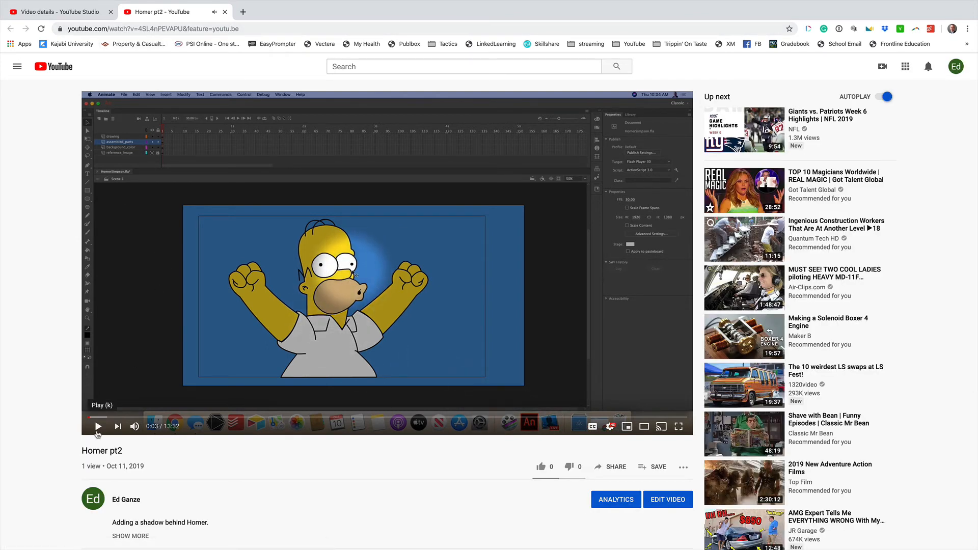
{"action": "left_click", "coordinate": [124, 501]}
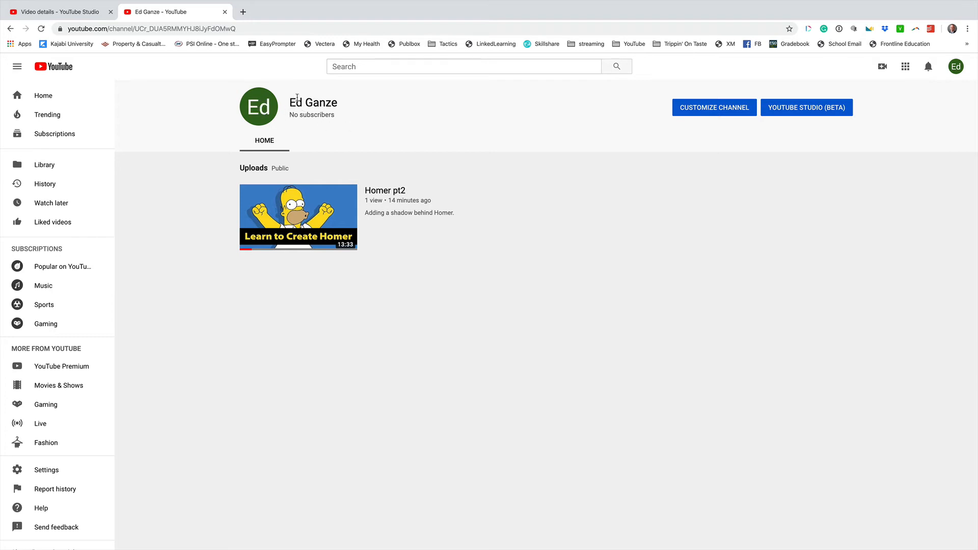
- Copy the channel page's web address and return to the video details in YouTube Studio
{"action": "left_click", "coordinate": [252, 28]}
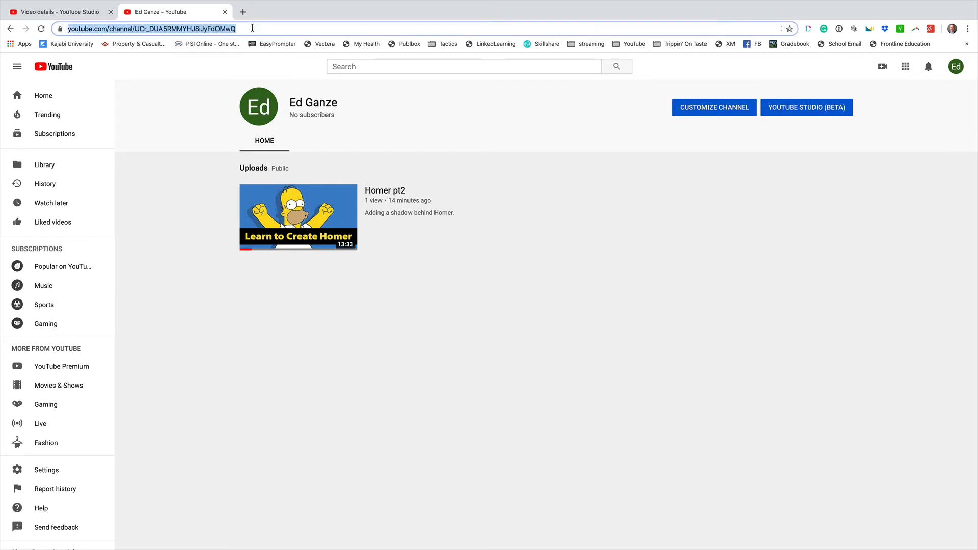
{"action": "key", "text": "super+c"}
{"action": "left_click", "coordinate": [66, 13]}
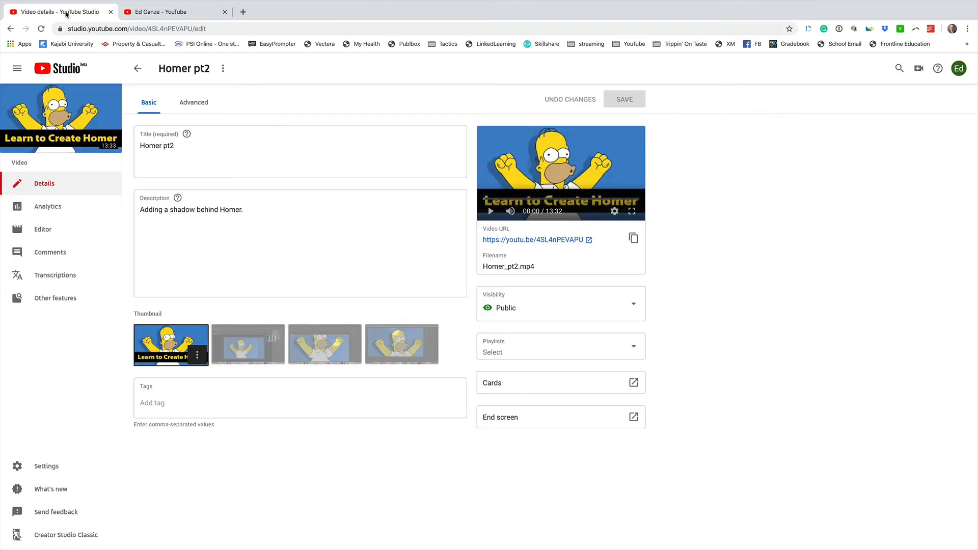